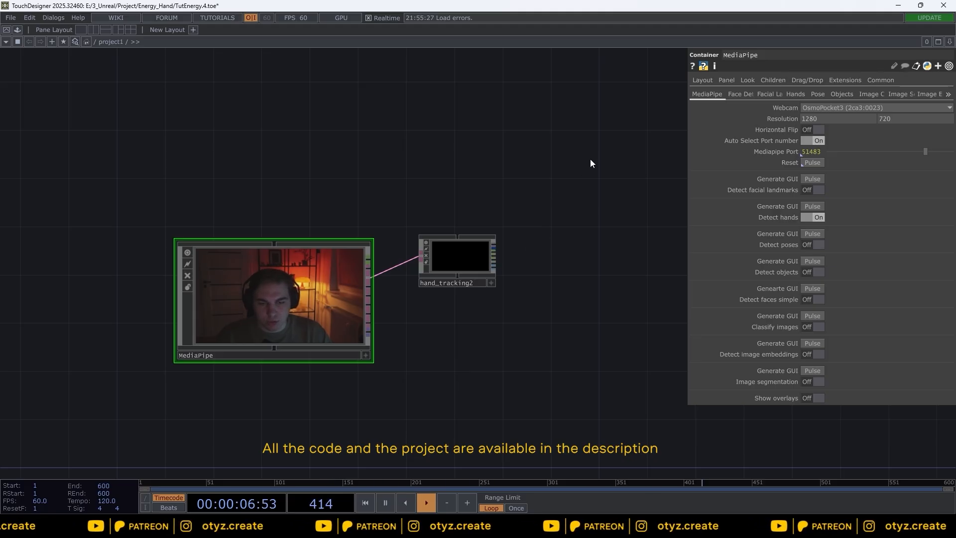
# Step: Add a Select CHOP fed from the hand_tracking2 normalized_data output
pyautogui.moveTo(588, 159)
pyautogui.mouseDown()
pyautogui.moveTo(429, 247)
pyautogui.moveTo(585, 160)
pyautogui.mouseUp()
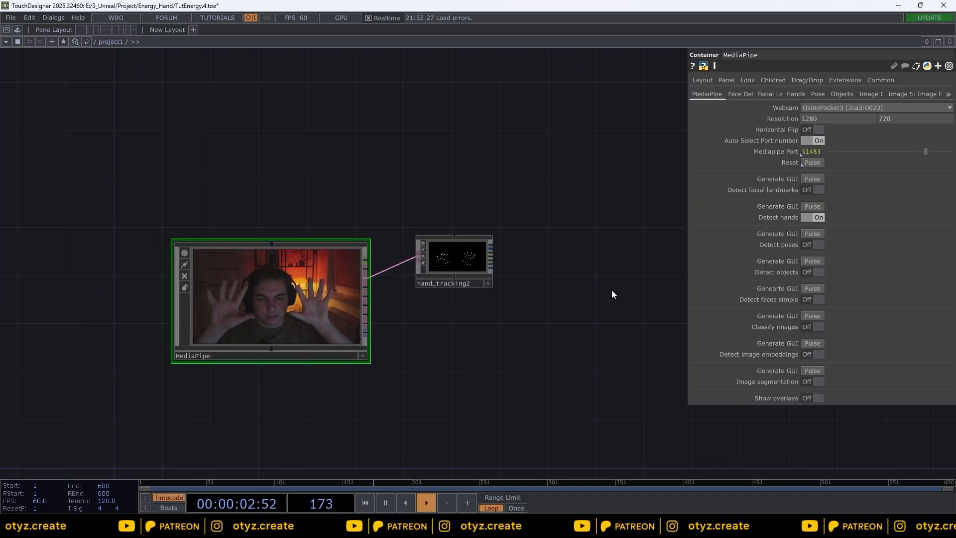
pyautogui.scroll(2, 518, 305)
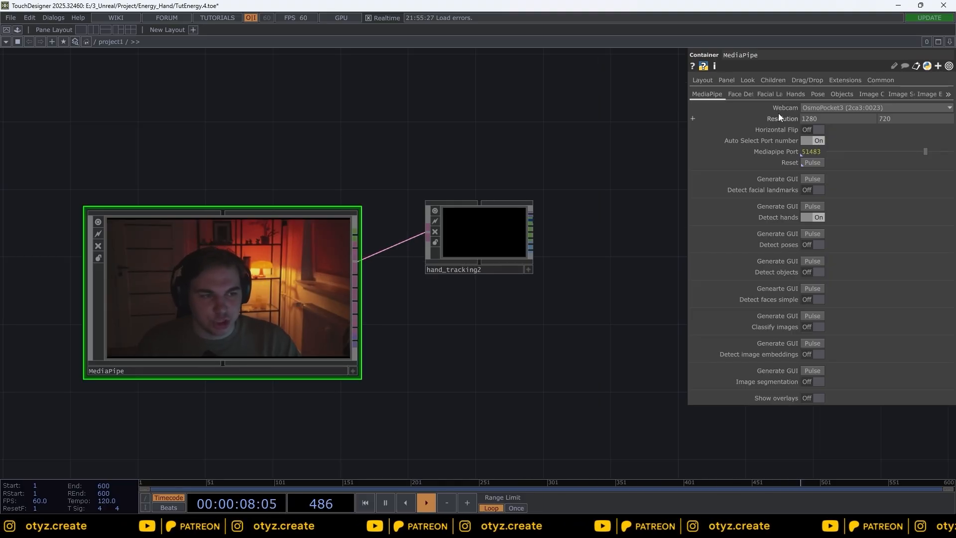
pyautogui.moveTo(586, 253); pyautogui.dragTo(592, 255)
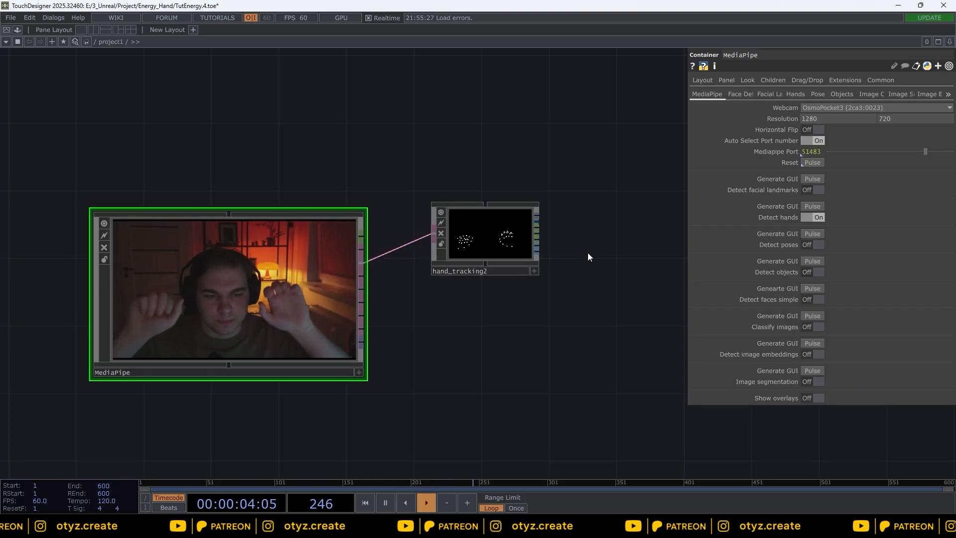
pyautogui.scroll(2, 587, 257)
pyautogui.moveTo(623, 262); pyautogui.dragTo(288, 275)
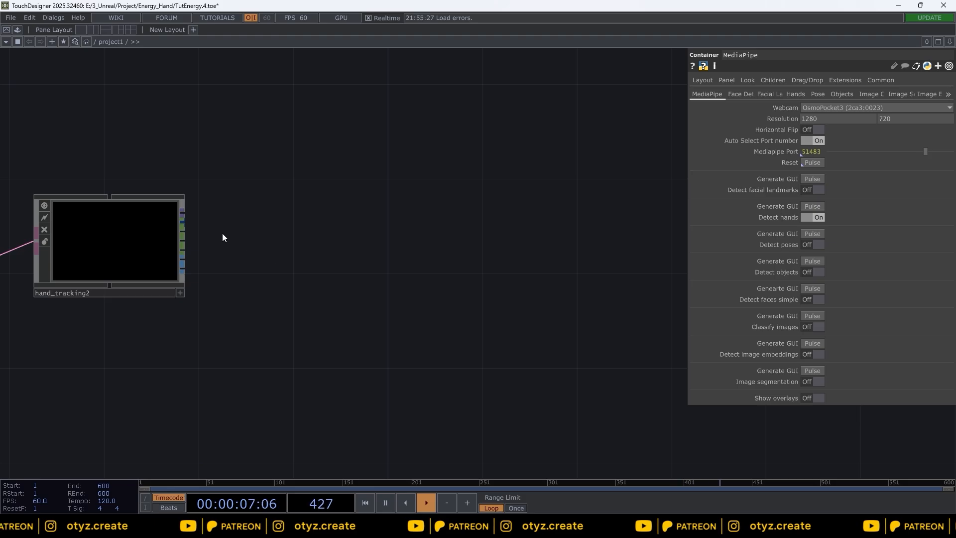
pyautogui.click(183, 225)
pyautogui.click(295, 264)
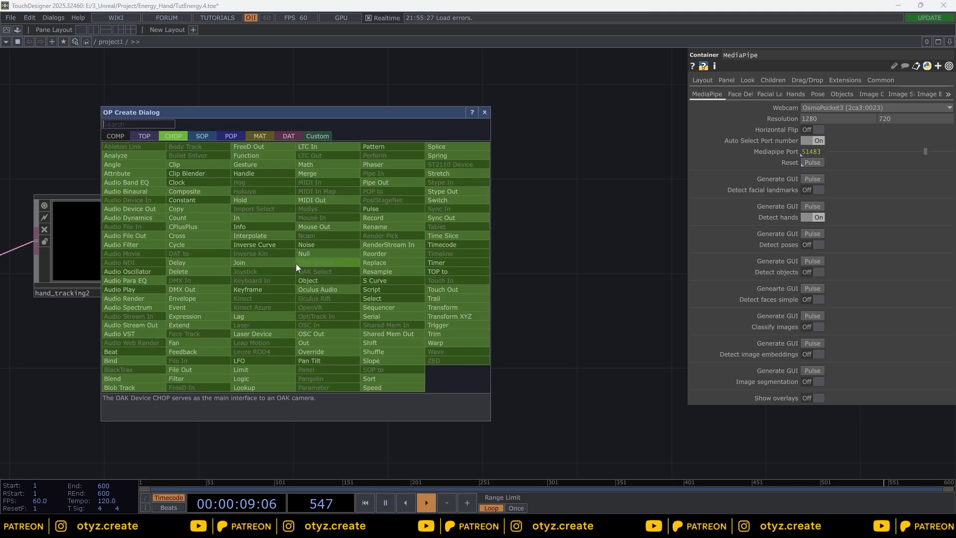
pyautogui.write('se')
pyautogui.click(374, 298)
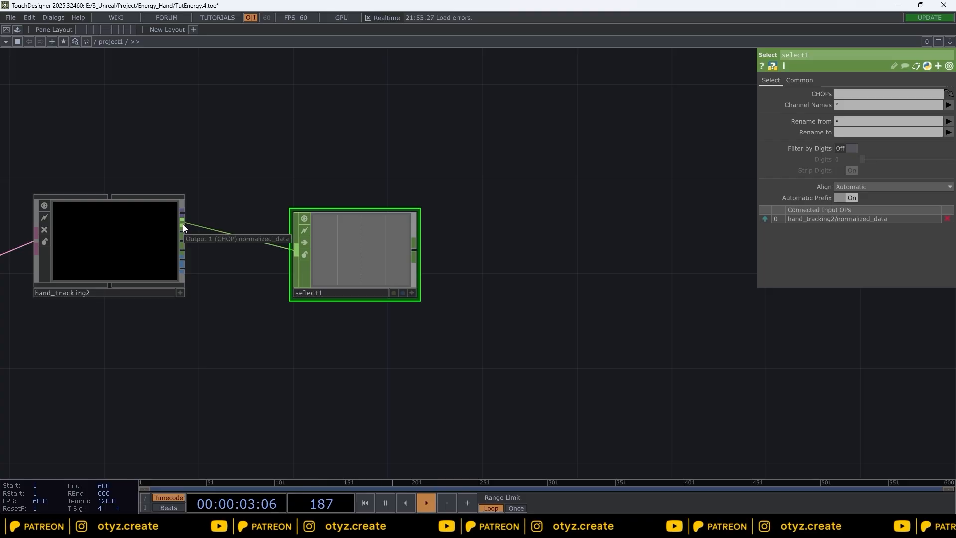
# Step: Rename the Select CHOP to select_hands
pyautogui.write('s')
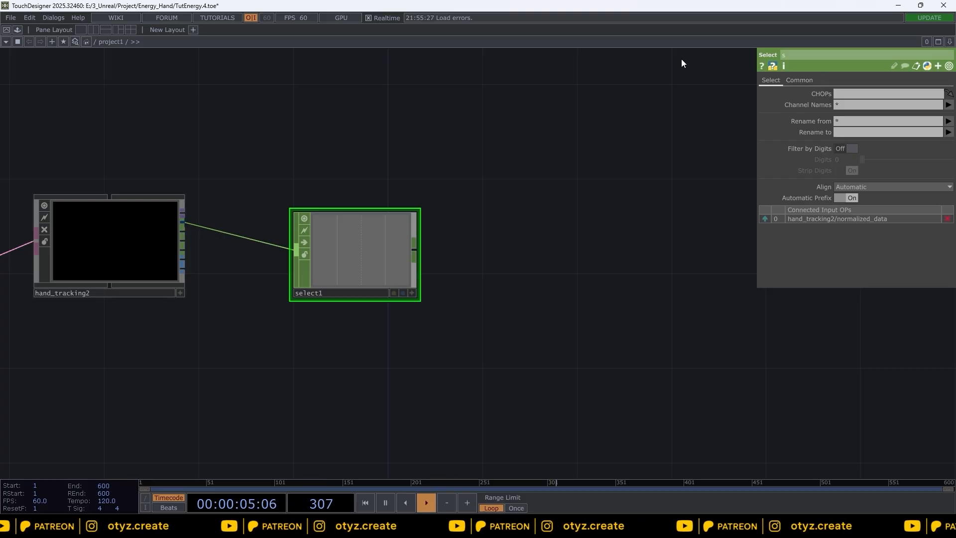
pyautogui.write('elect')
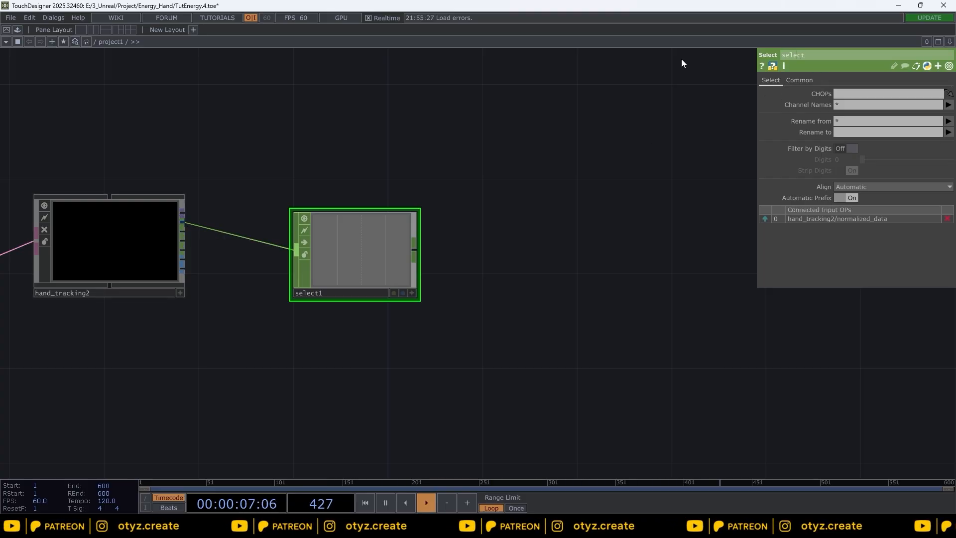
pyautogui.write('_hands')
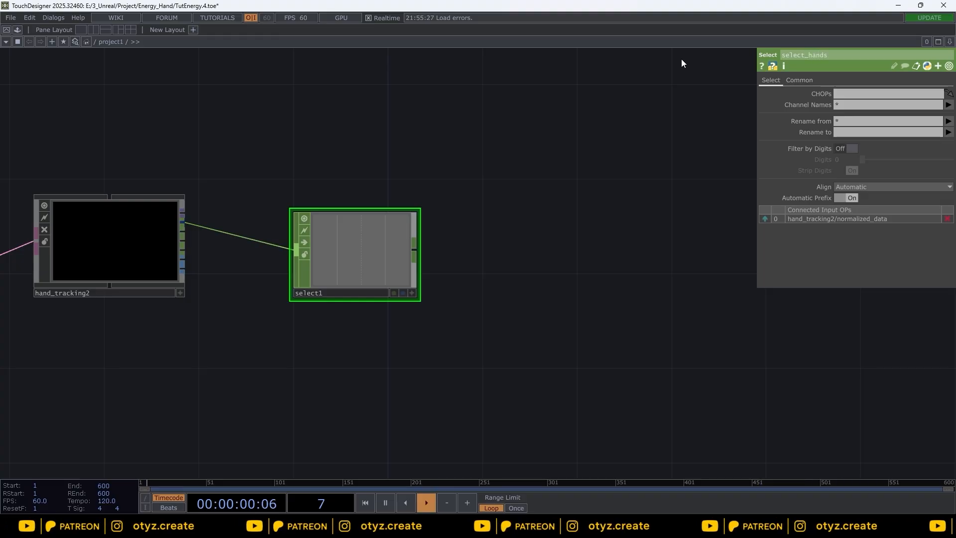
pyautogui.middleClick(599, 222)
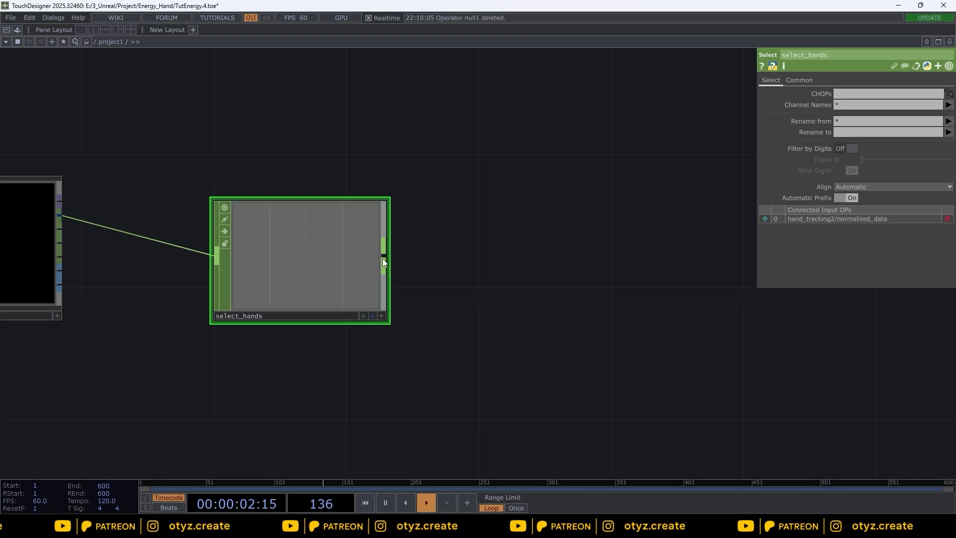
# Step: Append a Null CHOP after select_hands
pyautogui.rightClick(382, 259)
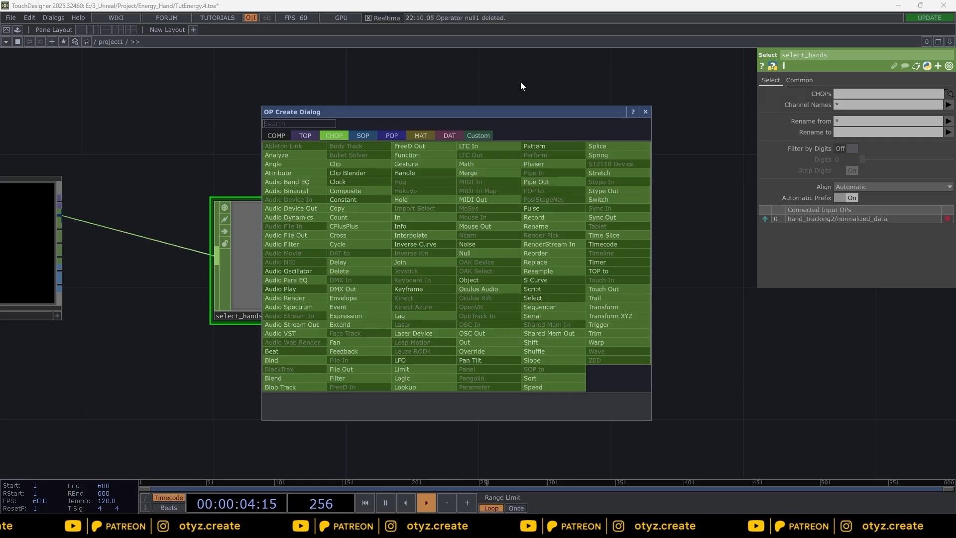
pyautogui.write('Null')
pyautogui.click(480, 252)
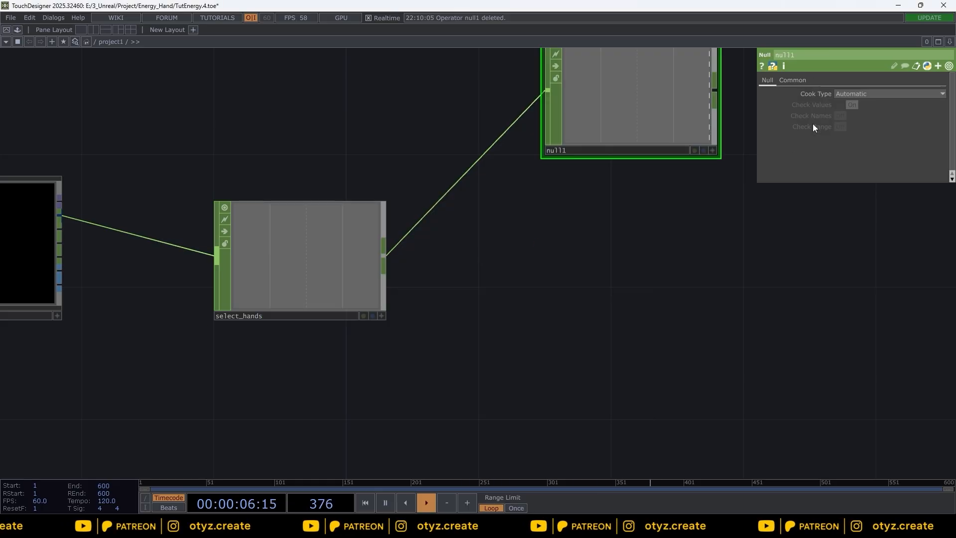
pyautogui.moveTo(632, 104); pyautogui.dragTo(599, 202)
# Step: Rename the Null CHOP to hands_data and place it right beside select_hands
pyautogui.click(811, 56)
pyautogui.write('hnads_data')
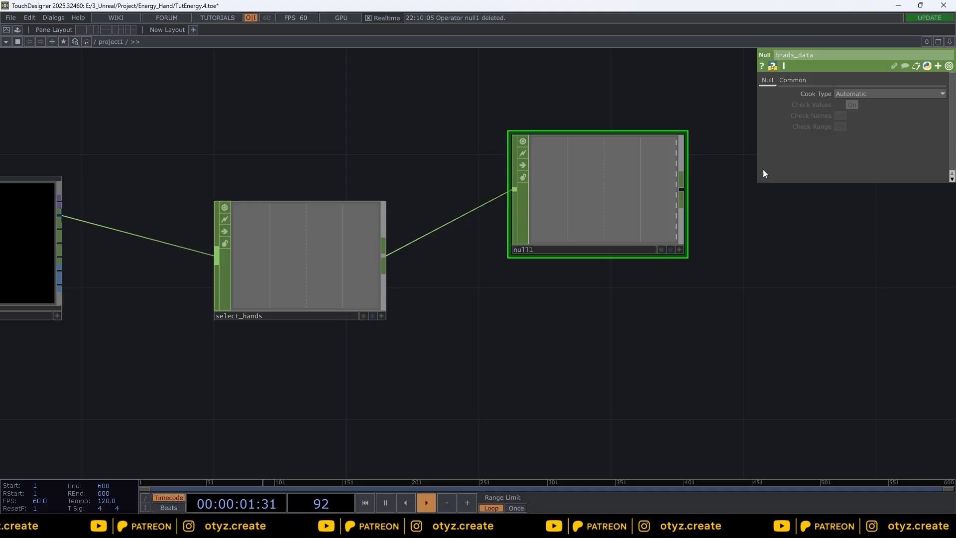
pyautogui.press('Return')
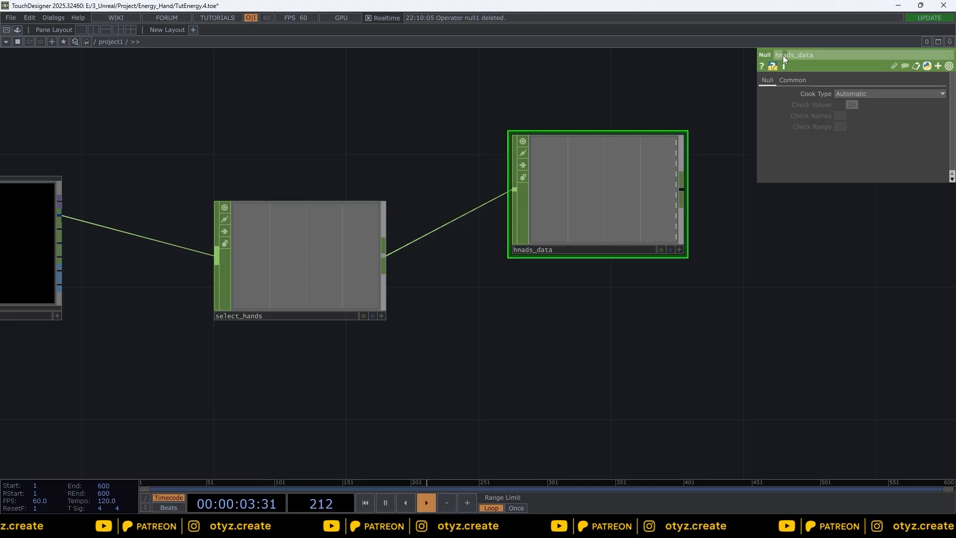
pyautogui.moveTo(785, 55); pyautogui.dragTo(774, 56)
pyautogui.write('han')
pyautogui.press('Return')
pyautogui.moveTo(576, 200); pyautogui.dragTo(540, 265)
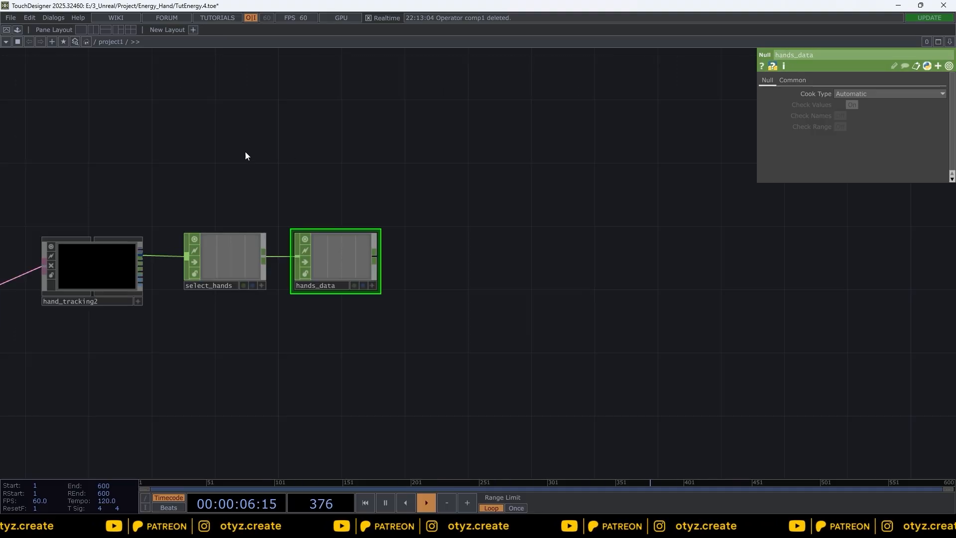
# Step: Add a Constant CHOP in the empty space above the hand nodes
pyautogui.moveTo(443, 238); pyautogui.dragTo(306, 278)
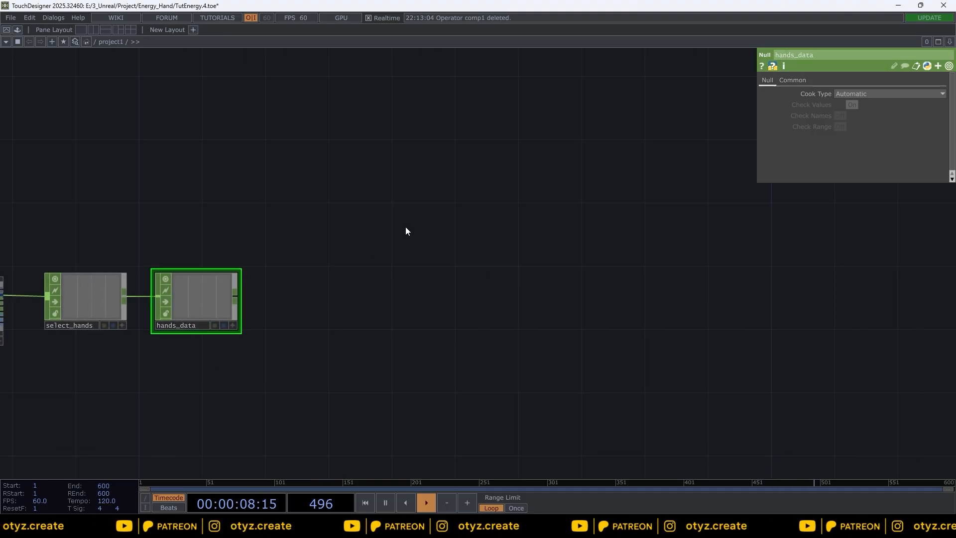
pyautogui.press('Tab')
pyautogui.write('con')
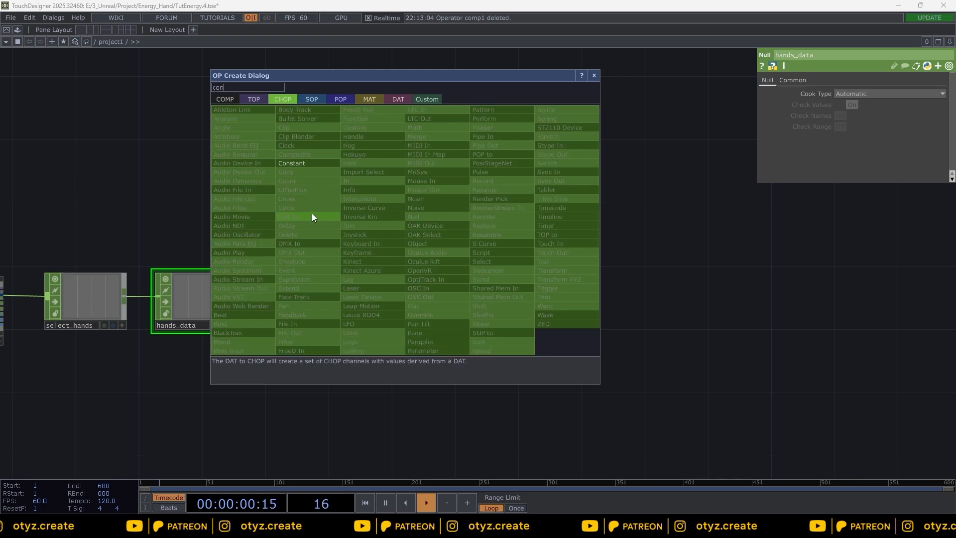
pyautogui.click(301, 162)
pyautogui.click(402, 206)
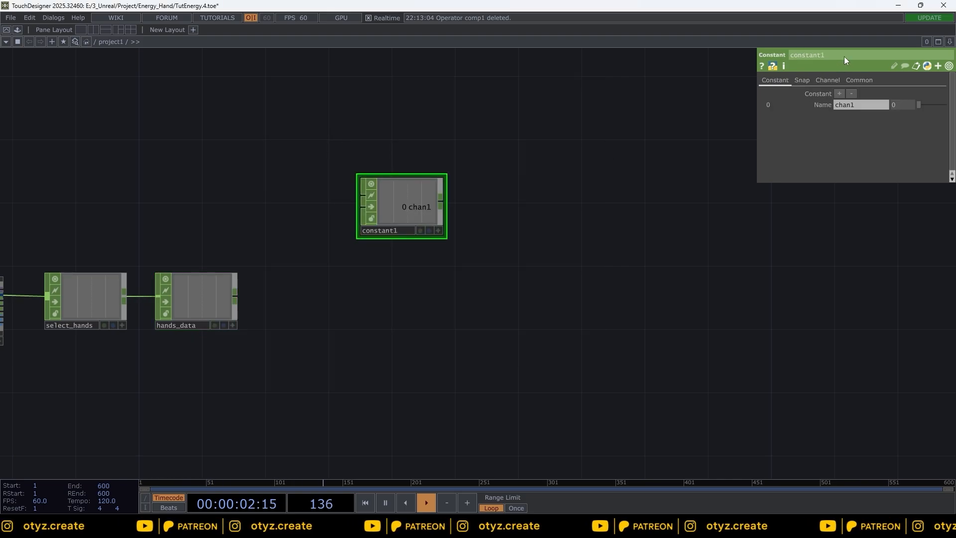
# Step: Name the Constant's first channel p1x
pyautogui.click(865, 105)
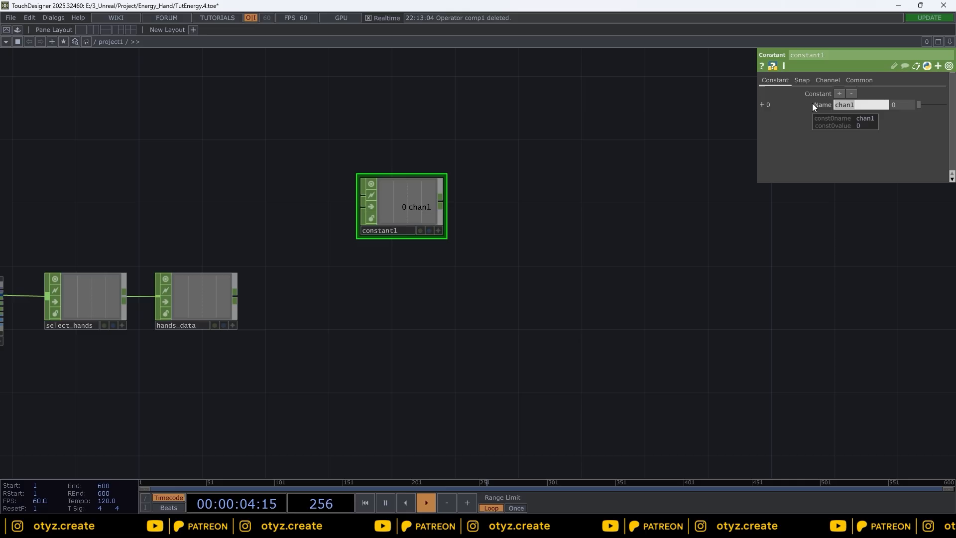
pyautogui.write('p1x')
pyautogui.press('Return')
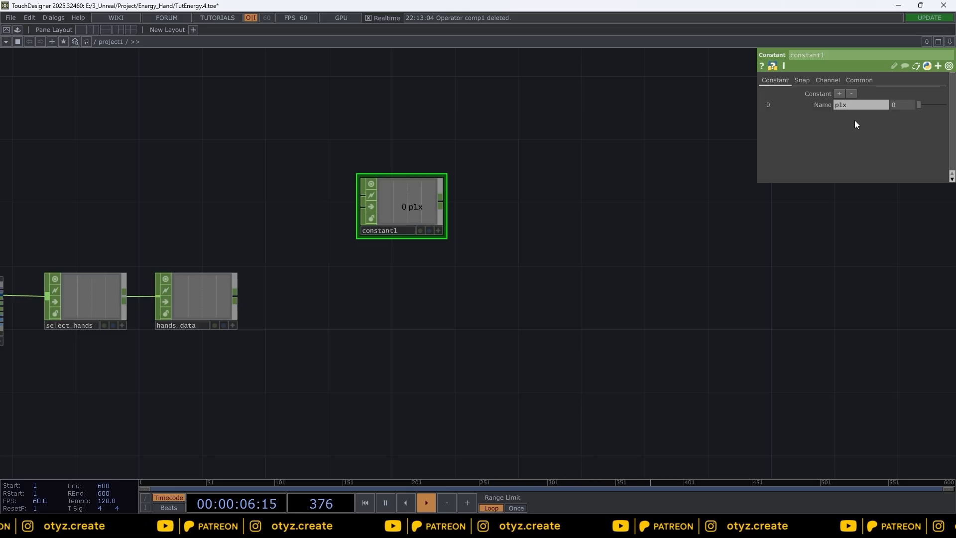
# Step: Add a second constant channel named p2y
pyautogui.click(839, 93)
pyautogui.click(850, 116)
pyautogui.write('p2x')
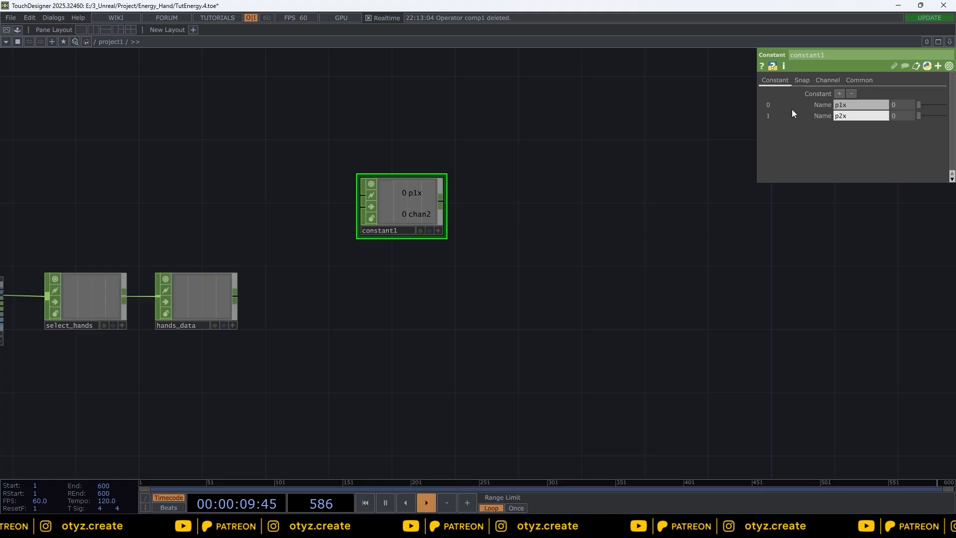
pyautogui.press('BackSpace')
pyautogui.write('y')
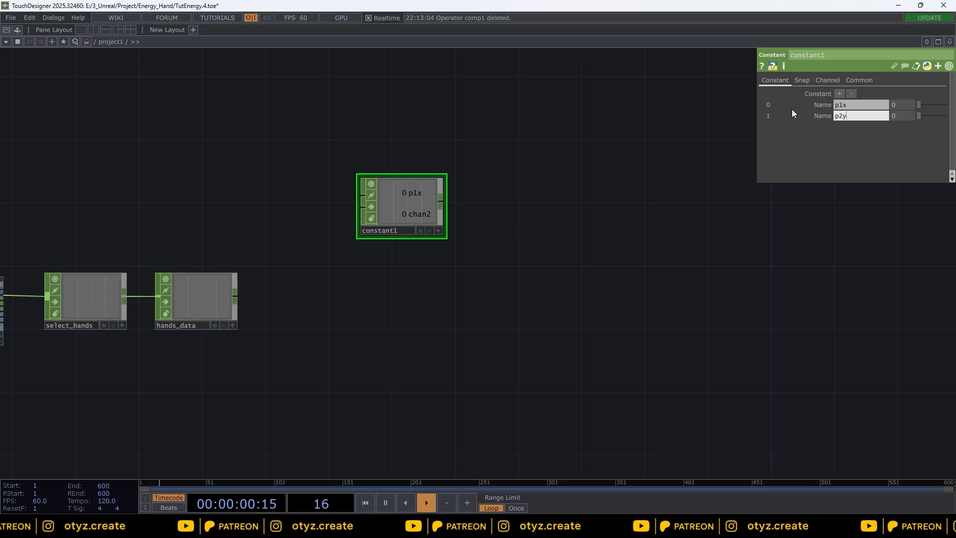
pyautogui.press('Return')
# Step: Add a third constant channel named p1z
pyautogui.click(839, 94)
pyautogui.click(843, 127)
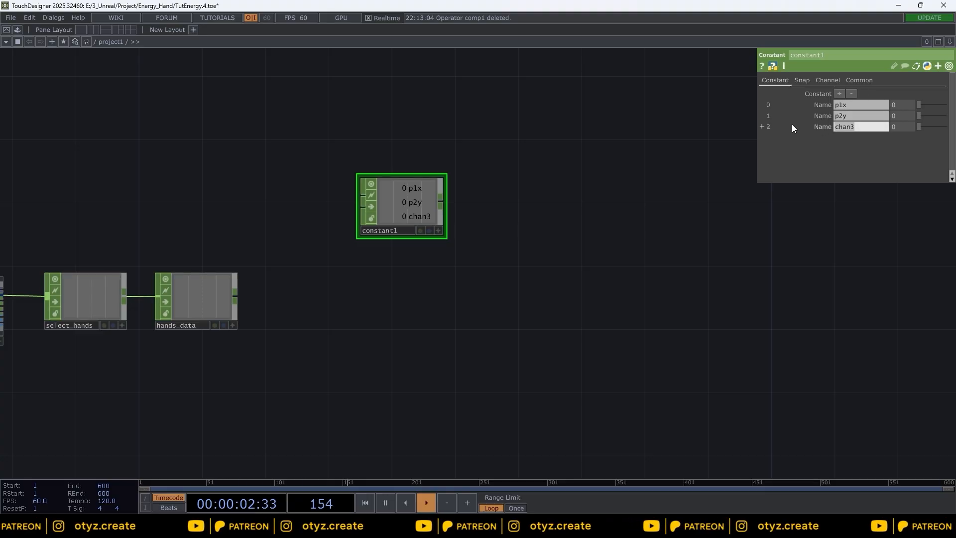
pyautogui.write('p1z')
pyautogui.press('Return')
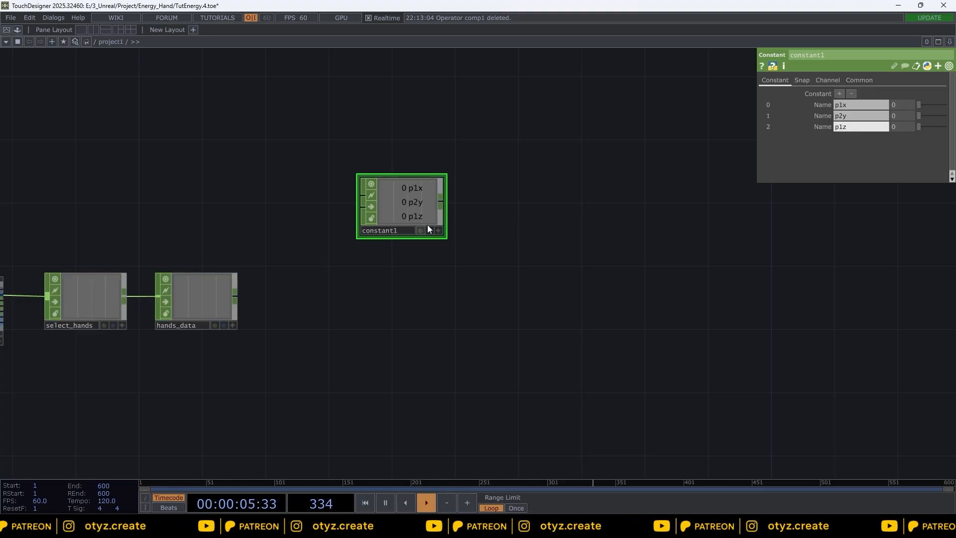
# Step: Bring the prepared energy_ctrl Constant CHOP into place above constant1
pyautogui.scroll(-3, 467, 205)
pyautogui.moveTo(130, 98); pyautogui.dragTo(448, 201)
pyautogui.scroll(3, 464, 212)
pyautogui.click(376, 159)
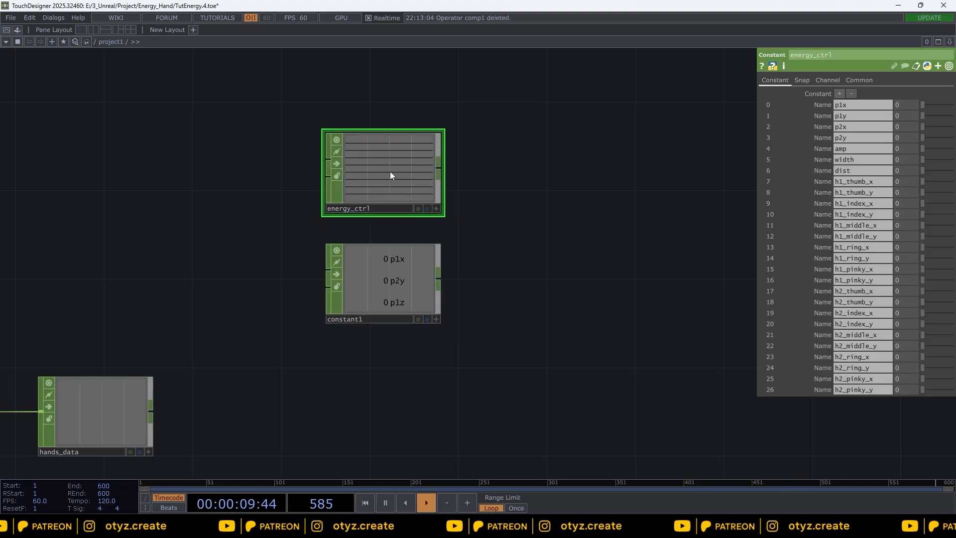
# Step: Delete constant1 and move energy_ctrl down into its spot
pyautogui.click(409, 266)
pyautogui.press('Delete')
pyautogui.click(387, 165)
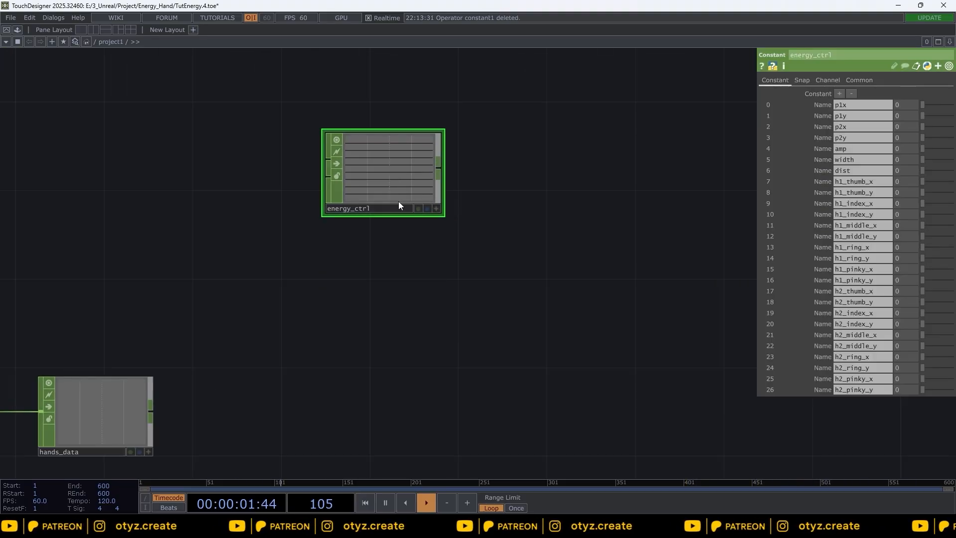
pyautogui.moveTo(393, 173); pyautogui.dragTo(393, 234)
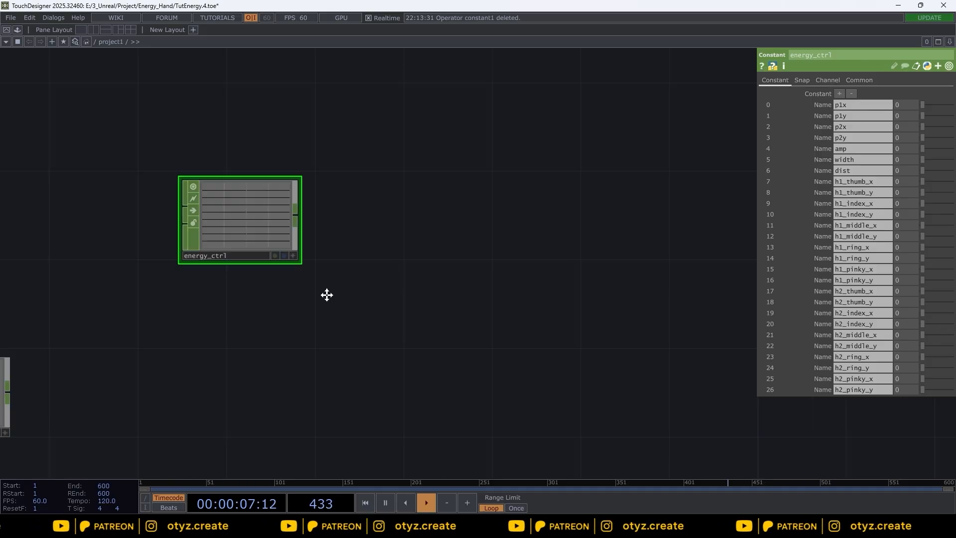
# Step: Add an Execute DAT below energy_ctrl
pyautogui.press('Tab')
pyautogui.click(437, 204)
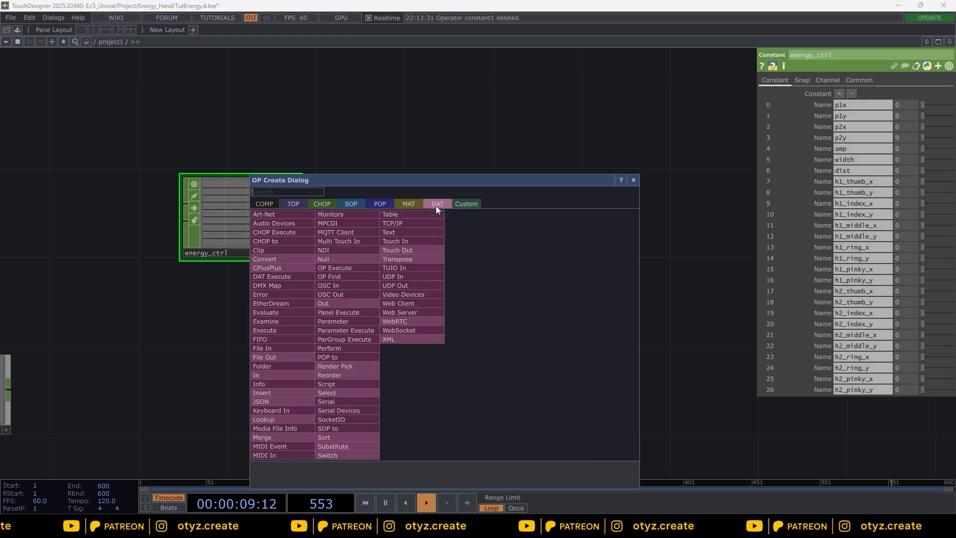
pyautogui.click(286, 193)
pyautogui.write('ex')
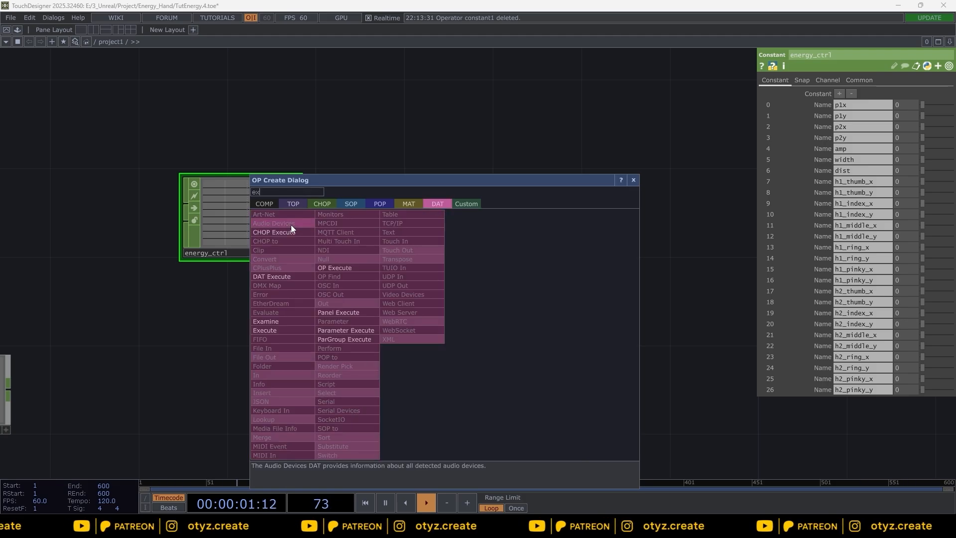
pyautogui.click(287, 329)
pyautogui.click(434, 327)
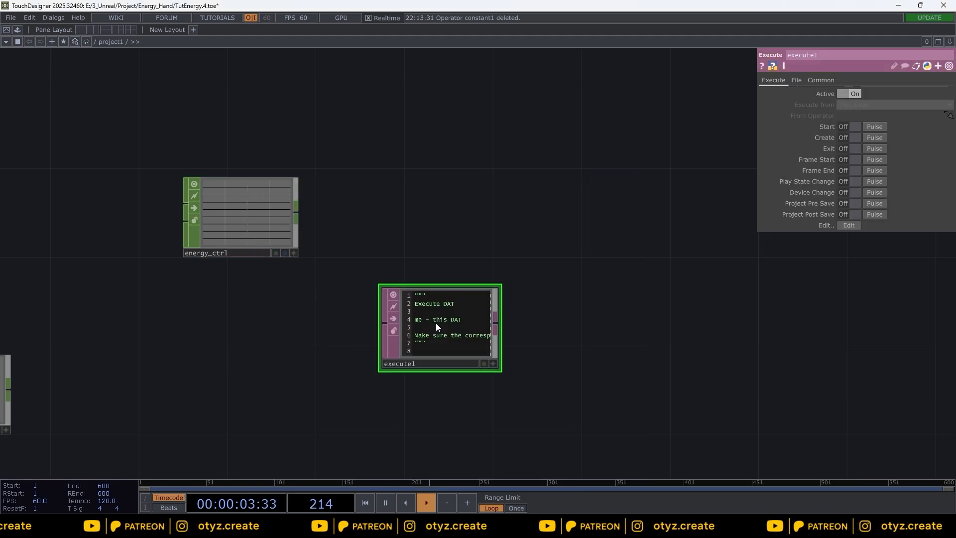
# Step: Rename the Execute DAT to exec_update_energy and turn on its Frame Start callback
pyautogui.write('exec_update_energy')
pyautogui.press('Return')
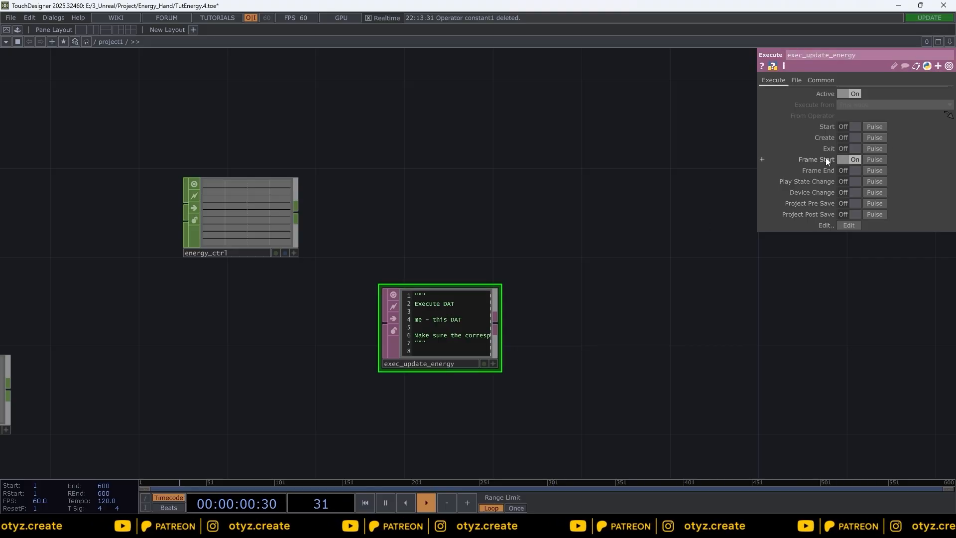
pyautogui.click(848, 159)
# Step: Open the Execute DAT's contents in the editor and clear all its default code
pyautogui.rightClick(437, 312)
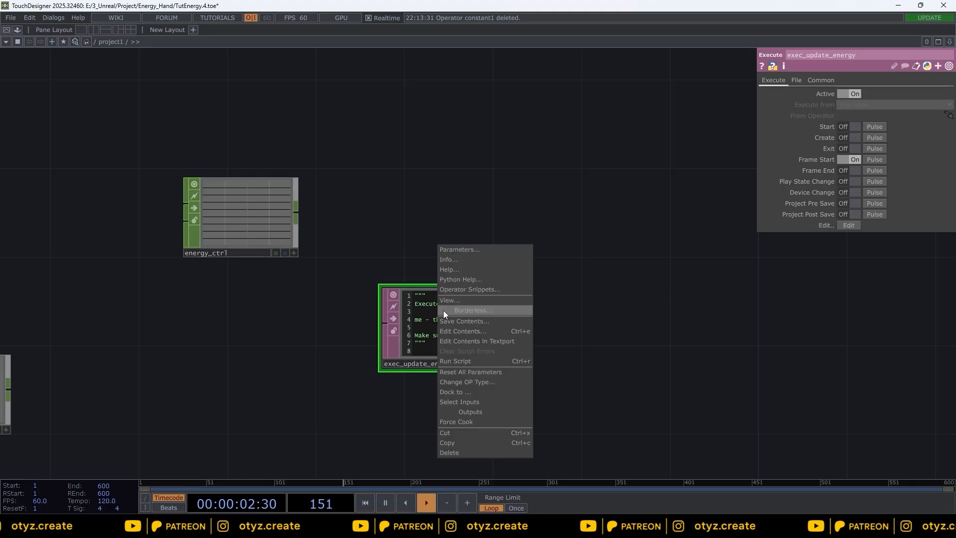
pyautogui.click(480, 300)
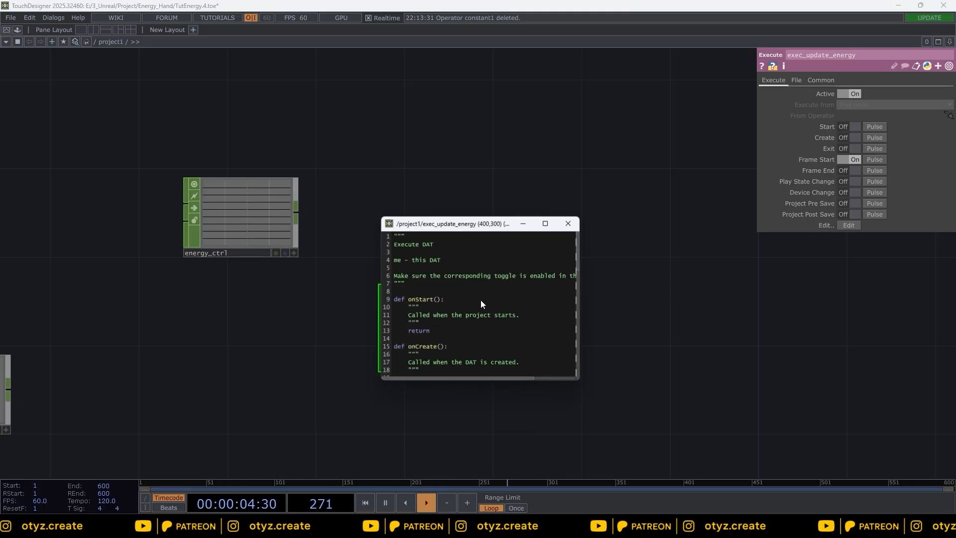
pyautogui.hotkey('ctrl', 'a')
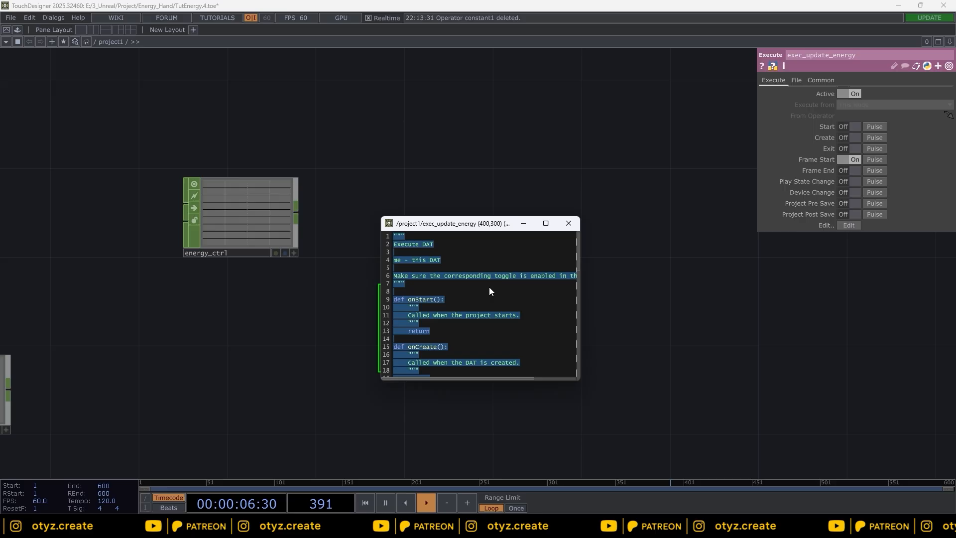
pyautogui.press('BackSpace')
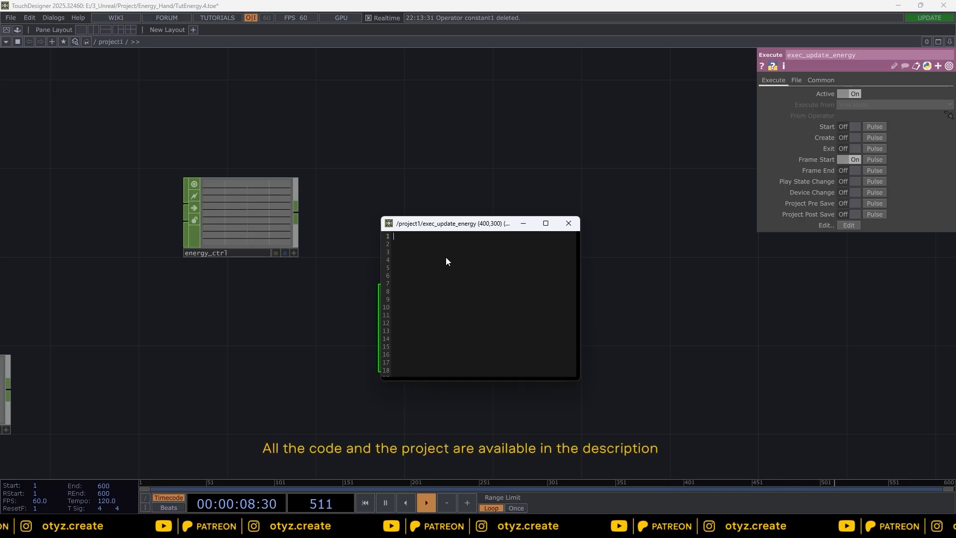
# Step: Paste an onFrameStart callback that calls op('update_energy').module.update() into the Execute DAT and close the editor
pyautogui.write("def onFrameStart(frame):     op('update_energy').module.update()")
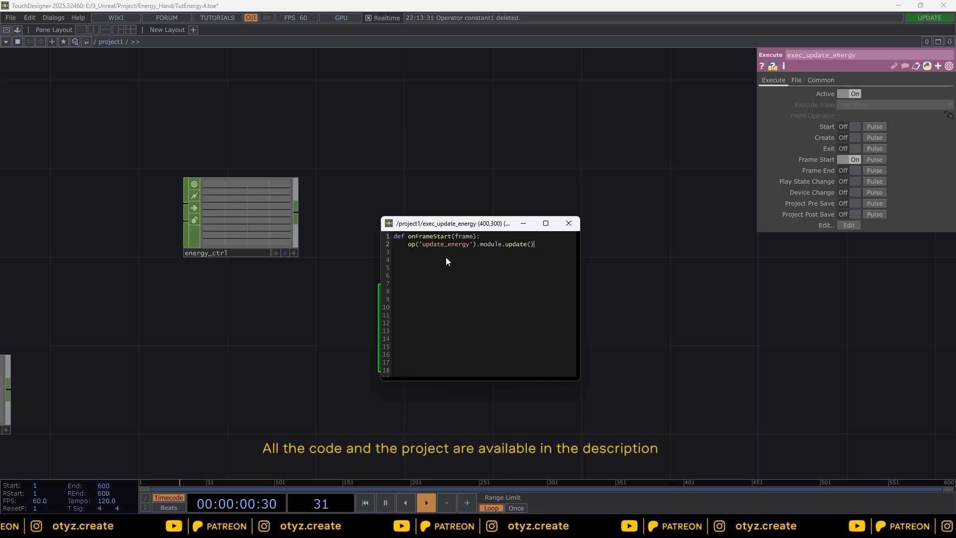
pyautogui.click(566, 224)
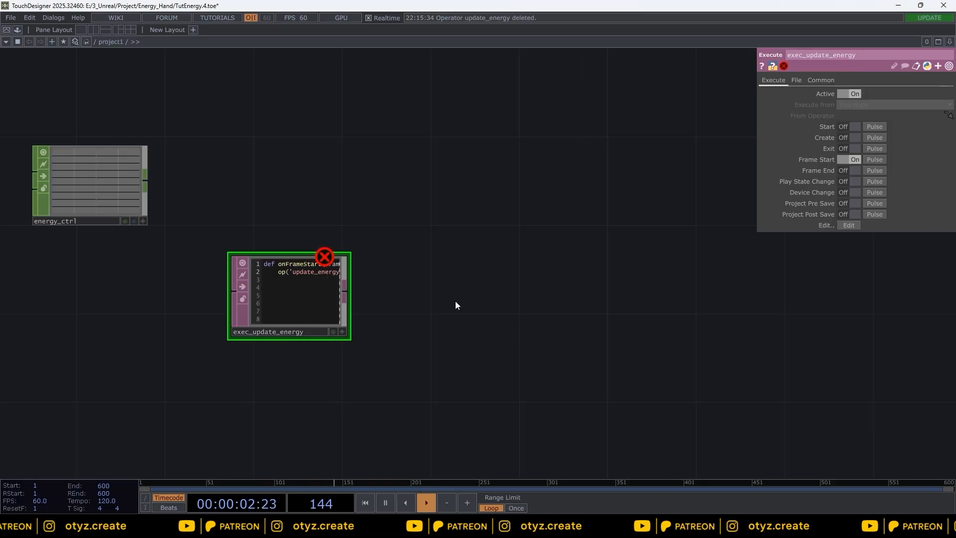
# Step: Add a Text DAT beside the Execute DAT and rename it update_energy
pyautogui.press('Tab')
pyautogui.write('tex')
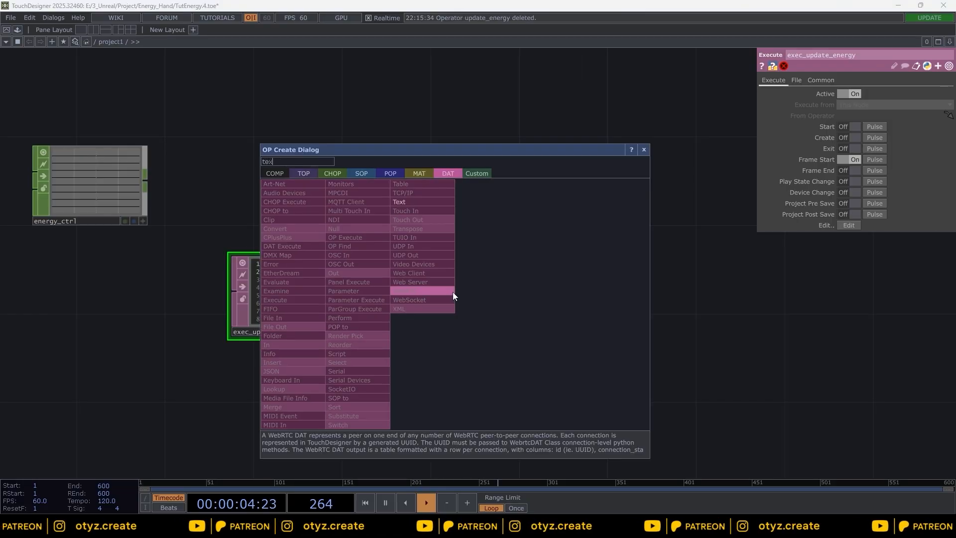
pyautogui.click(411, 201)
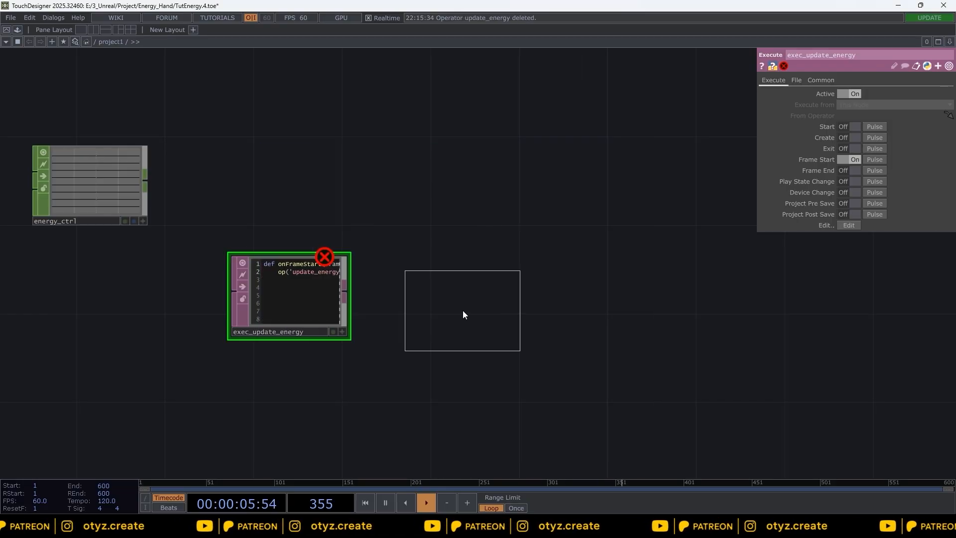
pyautogui.click(462, 311)
pyautogui.click(809, 56)
pyautogui.write('update_energy')
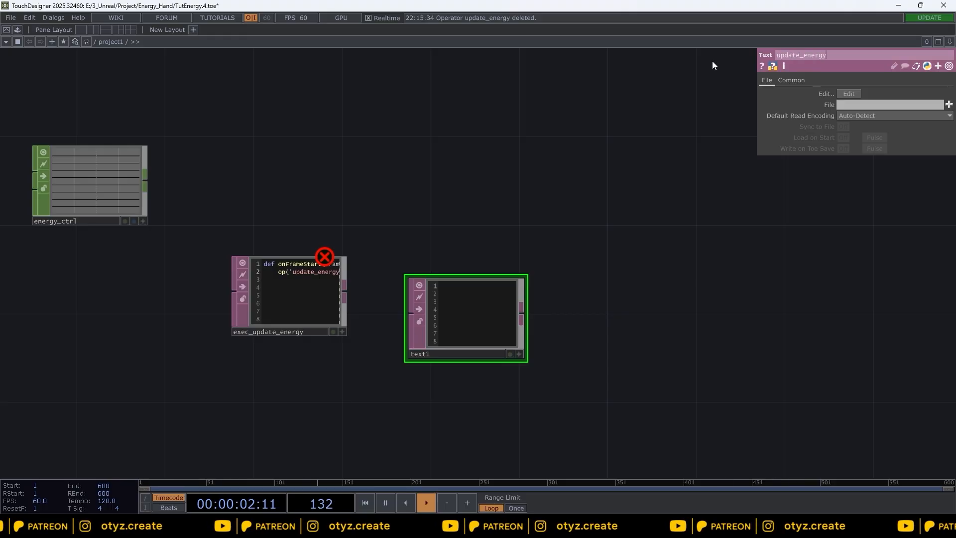
pyautogui.press('Return')
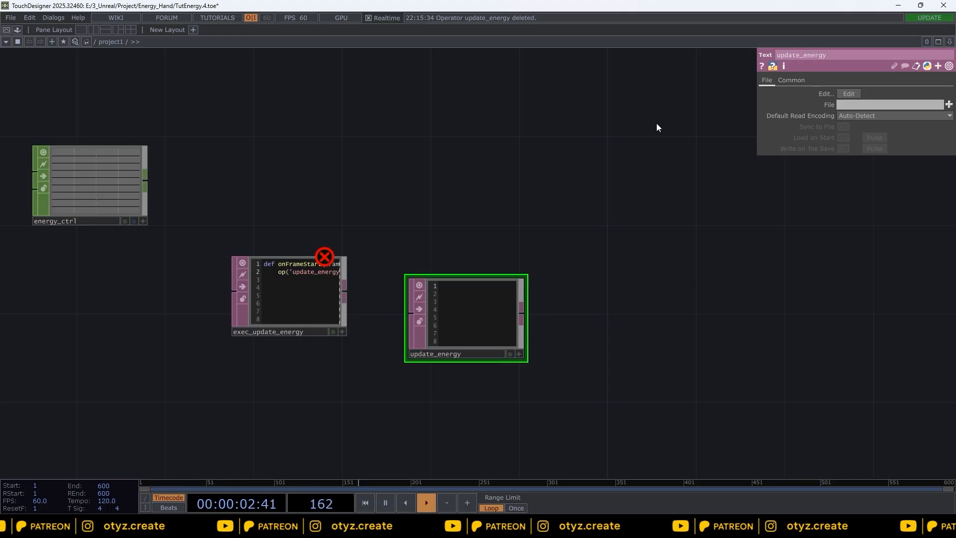
# Step: Open update_energy's contents in a viewer, paste the energy update script, and close the viewer
pyautogui.rightClick(463, 317)
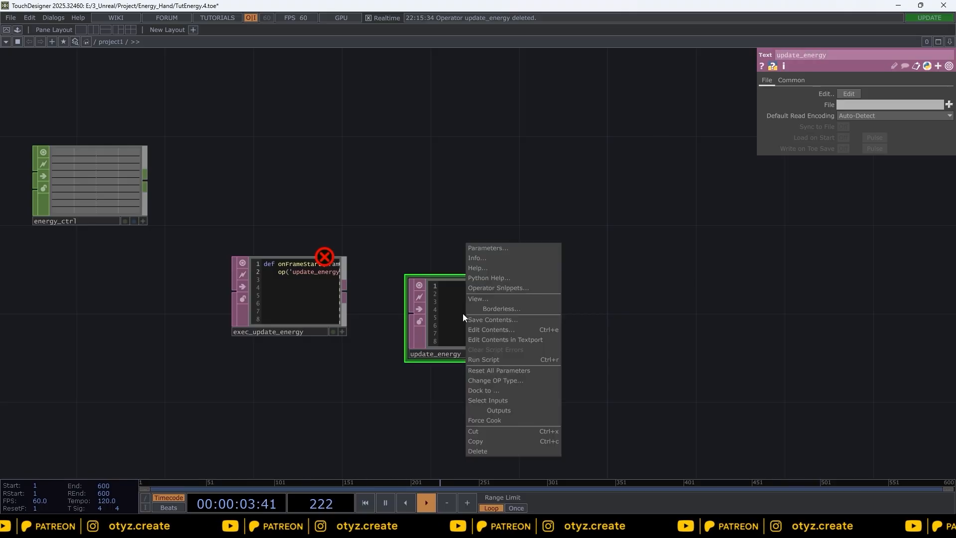
pyautogui.click(492, 298)
pyautogui.hotkey('ctrl', 'v')
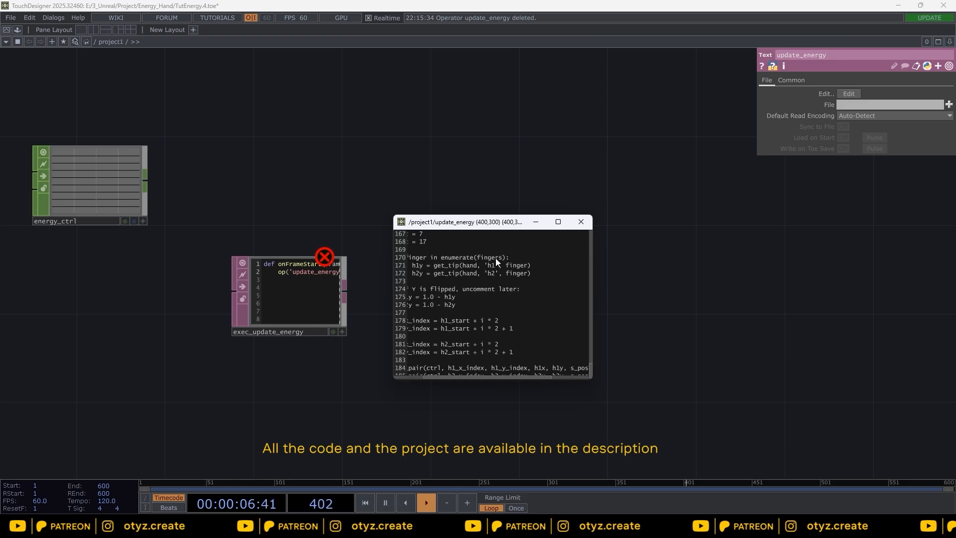
pyautogui.moveTo(594, 380); pyautogui.dragTo(796, 425)
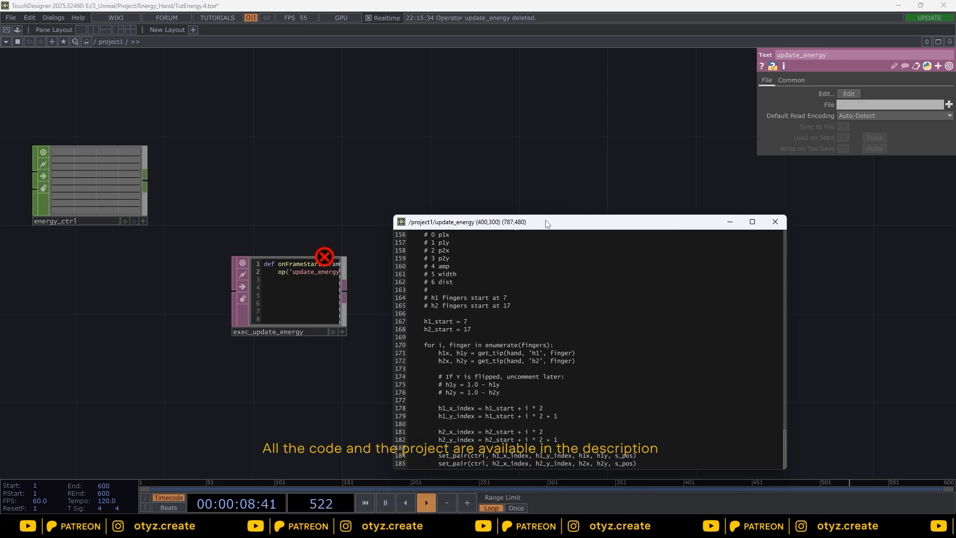
pyautogui.moveTo(561, 224); pyautogui.dragTo(542, 145)
pyautogui.click(760, 143)
# Step: Rearrange energy_ctrl, the DATs and the hand-tracking chain in the network, then select energy_ctrl
pyautogui.moveTo(130, 97); pyautogui.dragTo(462, 186)
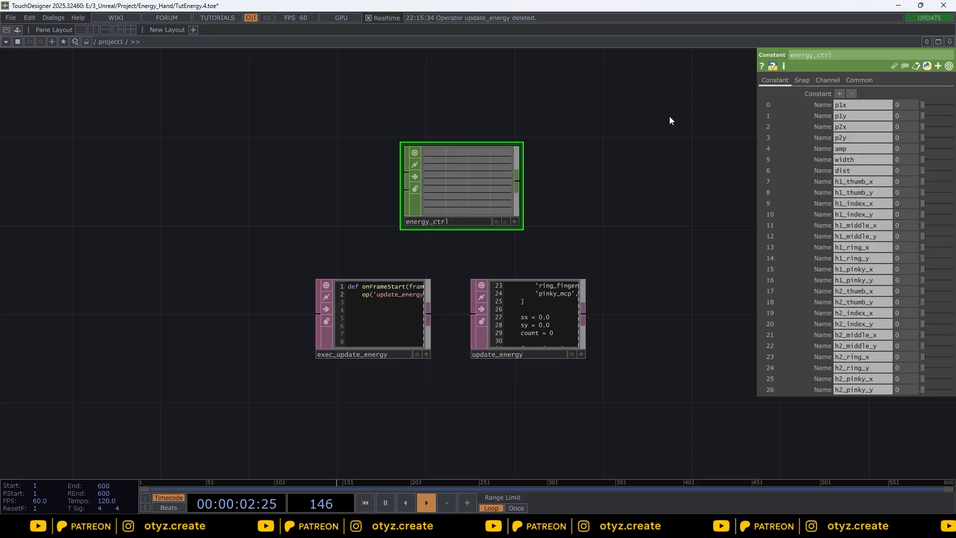
pyautogui.moveTo(669, 120); pyautogui.dragTo(199, 398, button='right')
pyautogui.scroll(-3, 260, 252)
pyautogui.moveTo(352, 227); pyautogui.dragTo(471, 221)
pyautogui.moveTo(552, 267); pyautogui.dragTo(110, 234)
pyautogui.moveTo(264, 344); pyautogui.dragTo(114, 298, button='right')
pyautogui.moveTo(99, 299); pyautogui.dragTo(130, 377)
pyautogui.moveTo(46, 290); pyautogui.dragTo(175, 306)
pyautogui.scroll(2, 179, 279)
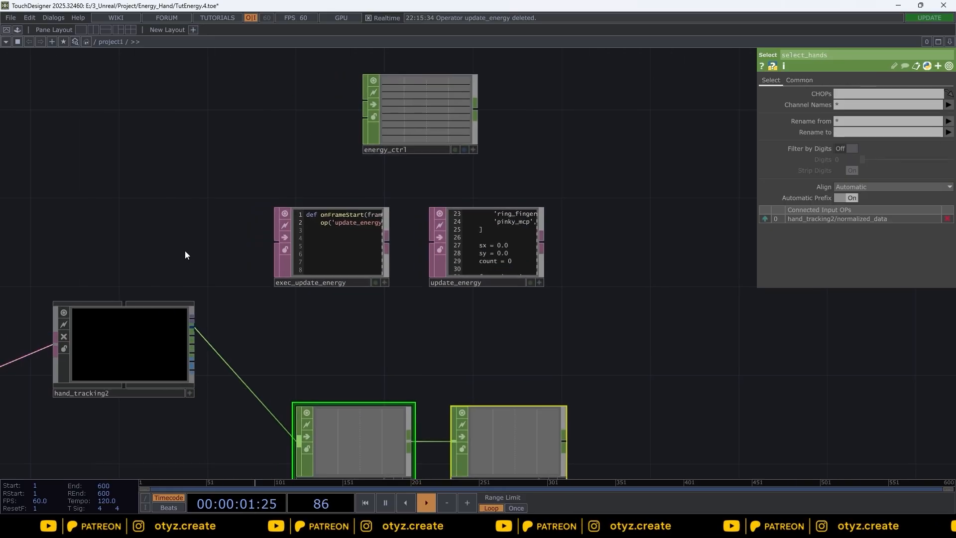
pyautogui.click(423, 120)
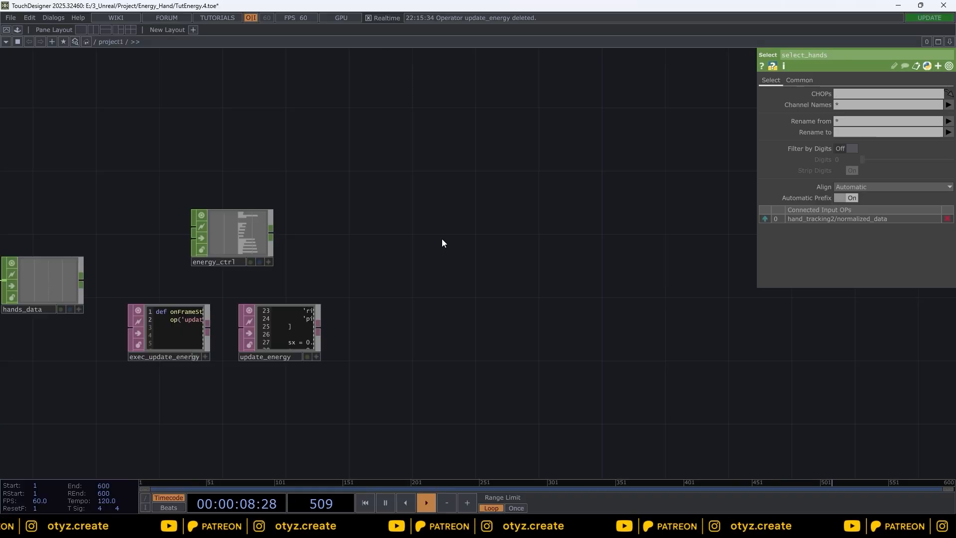
# Step: Add a GLSL TOP above the network
pyautogui.press('Tab')
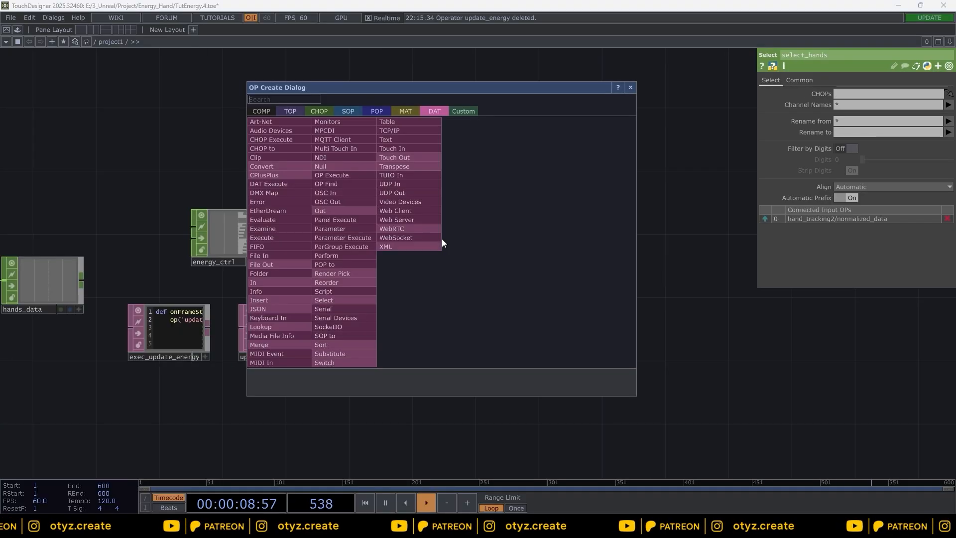
pyautogui.click(291, 112)
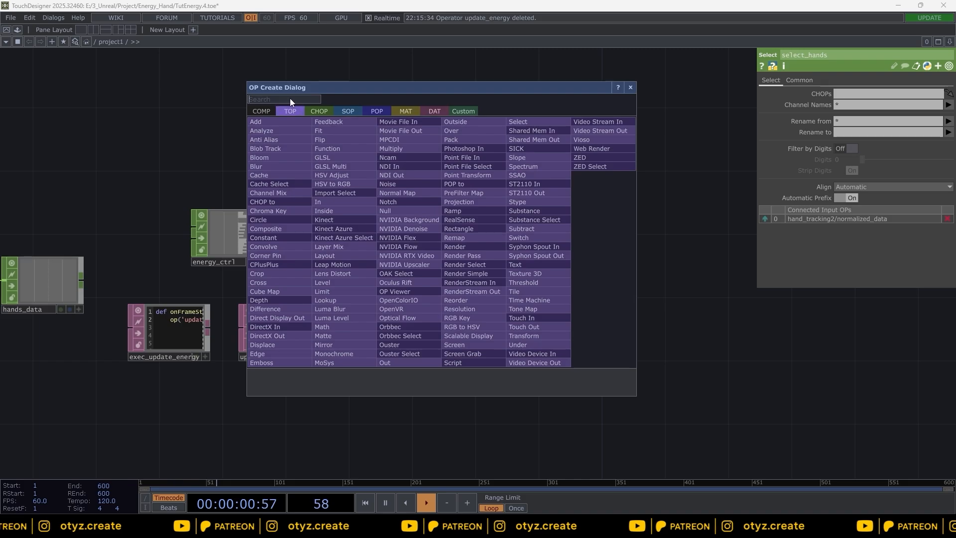
pyautogui.write('gls')
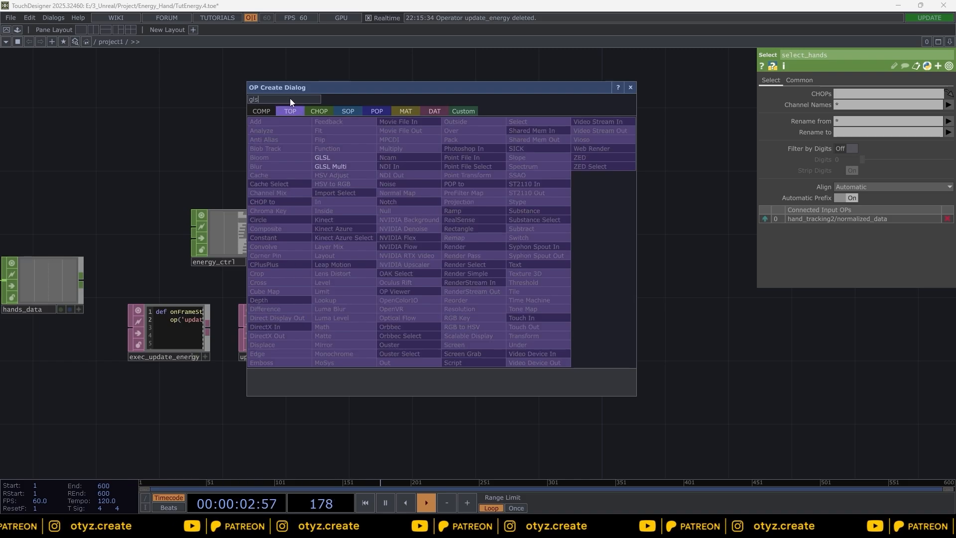
pyautogui.click(339, 157)
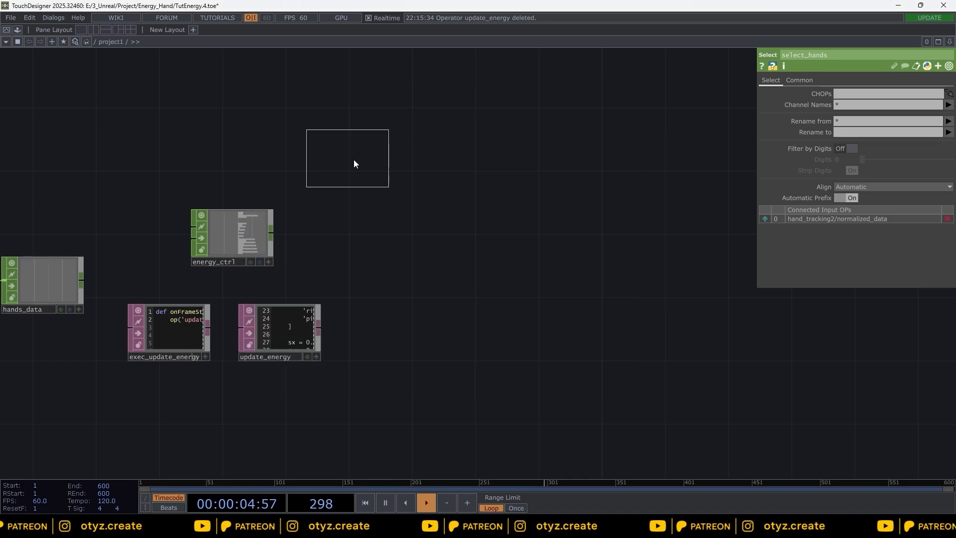
pyautogui.click(481, 212)
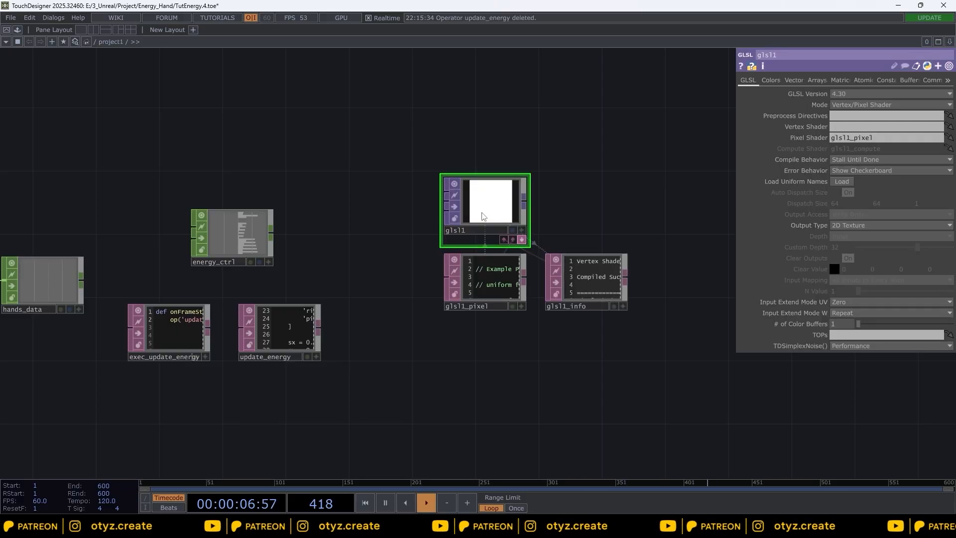
# Step: Replace the default code in glsl1_pixel with the pasted energy pixel shader
pyautogui.click(478, 264)
pyautogui.rightClick(479, 265)
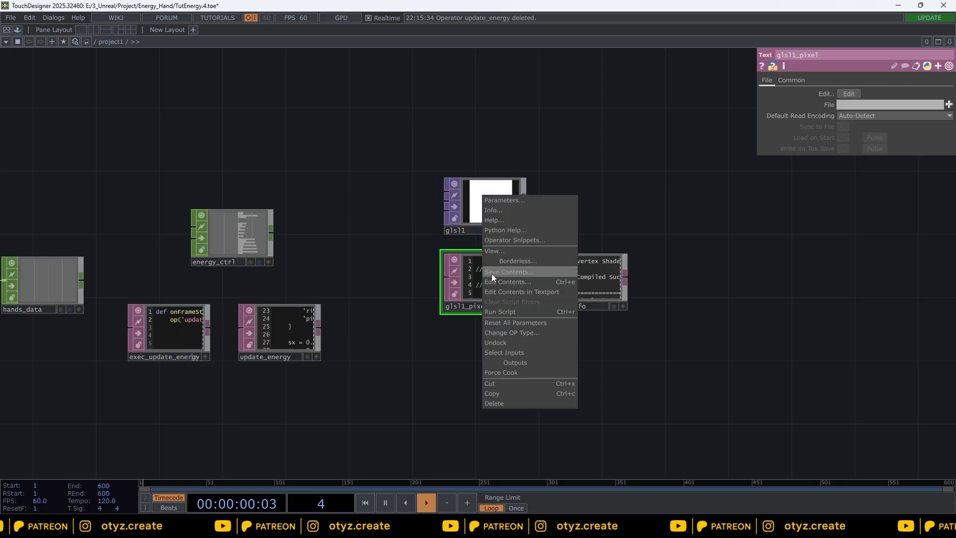
pyautogui.click(501, 253)
pyautogui.hotkey('ctrl', 'a')
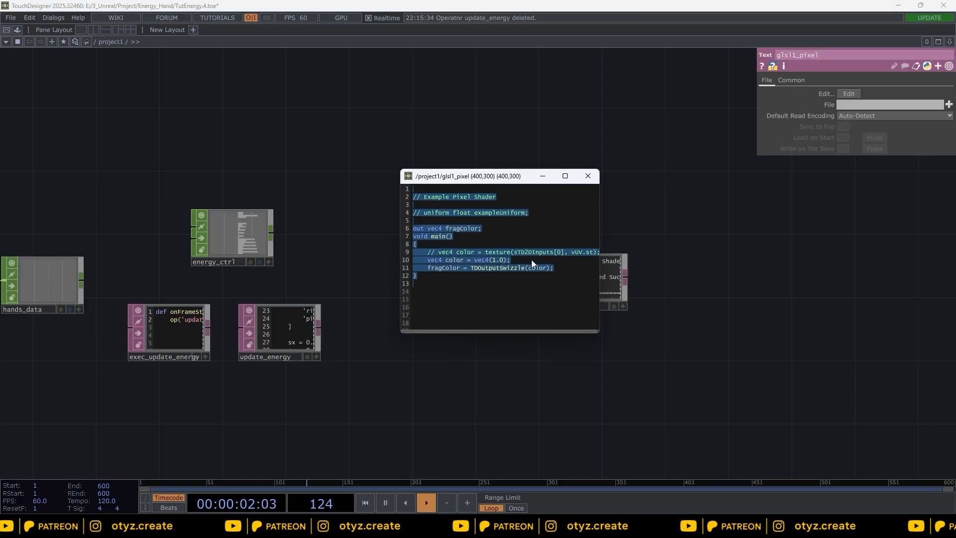
pyautogui.press('Delete')
pyautogui.hotkey('ctrl', 'v')
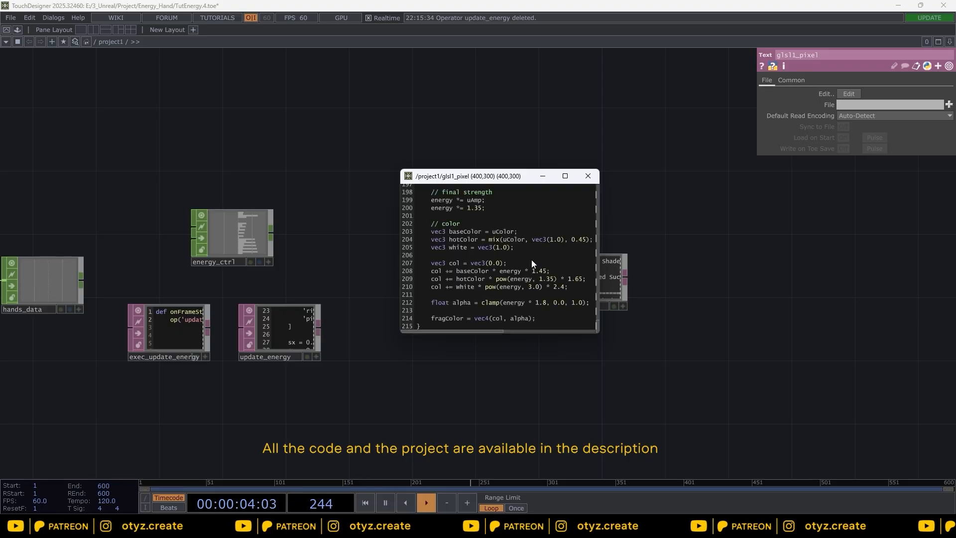
pyautogui.moveTo(596, 335); pyautogui.dragTo(820, 460)
pyautogui.moveTo(819, 450); pyautogui.dragTo(816, 398)
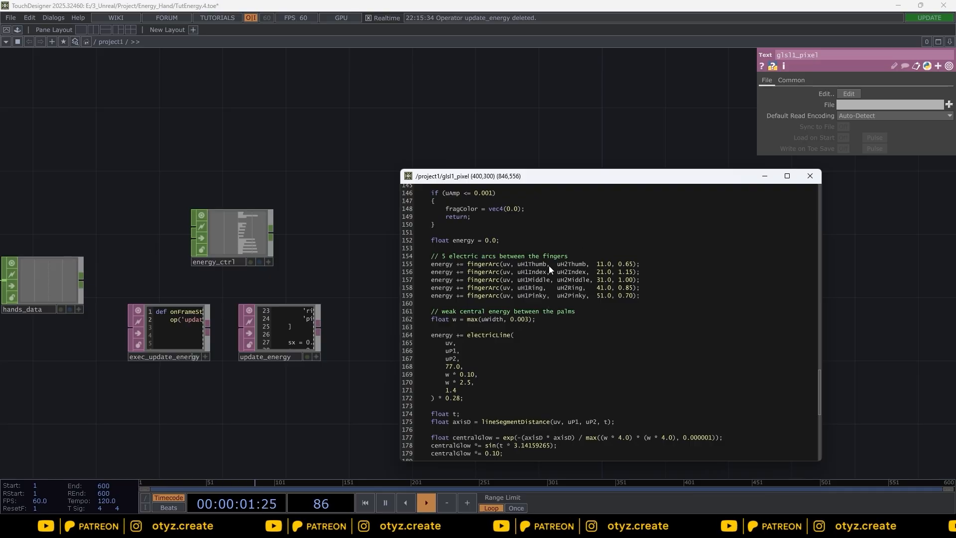
pyautogui.moveTo(821, 395); pyautogui.dragTo(819, 373)
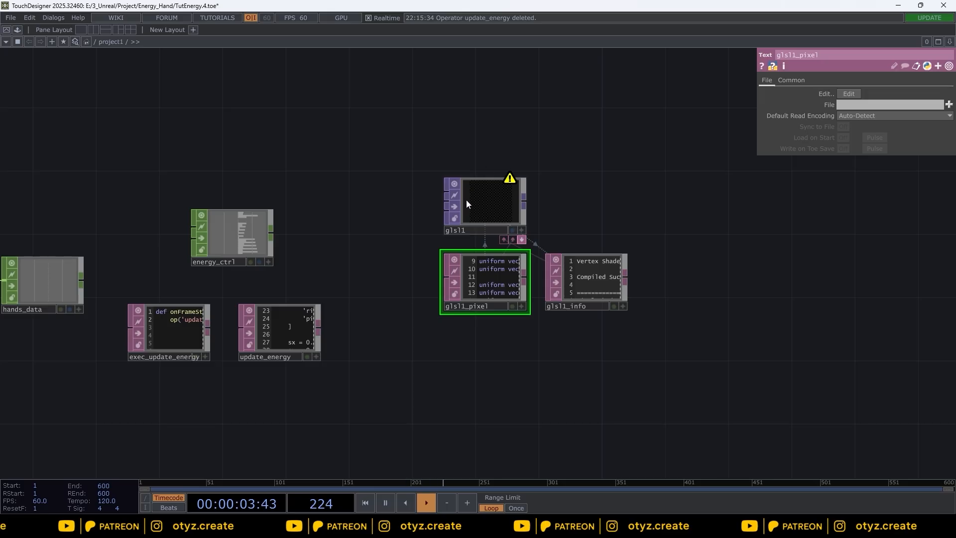
# Step: Load the shader's uniform names into glsl1
pyautogui.click(471, 204)
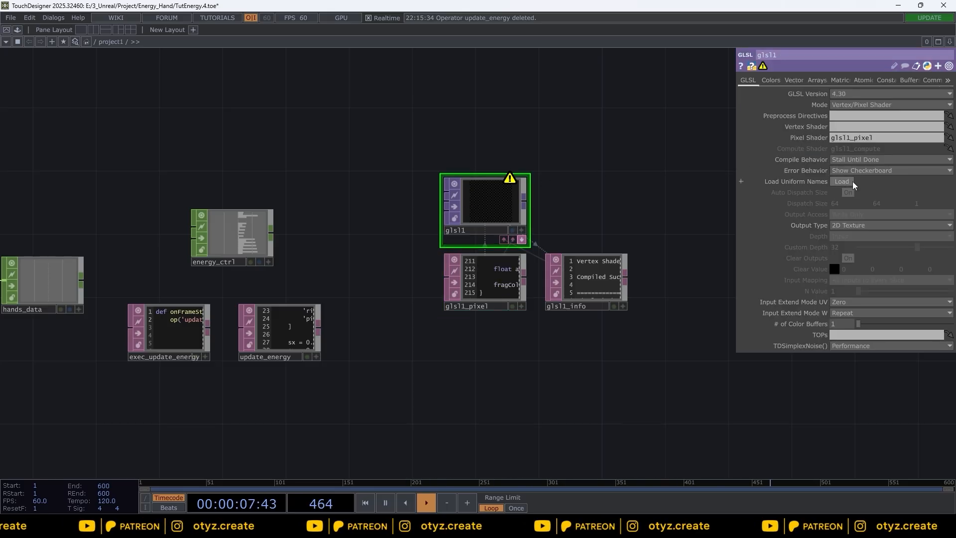
pyautogui.click(839, 181)
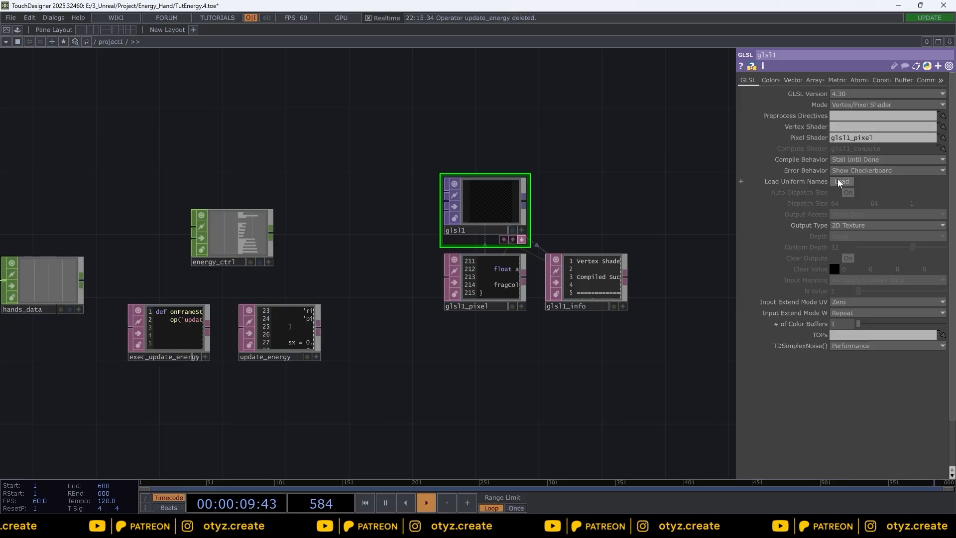
# Step: Examine glsl1's vector uniform list
pyautogui.click(793, 80)
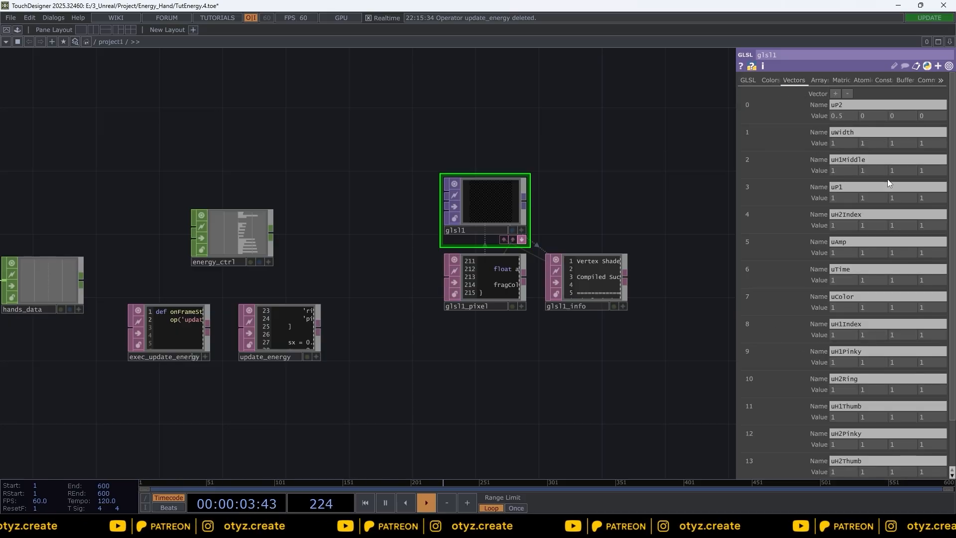
pyautogui.scroll(-2, 859, 341)
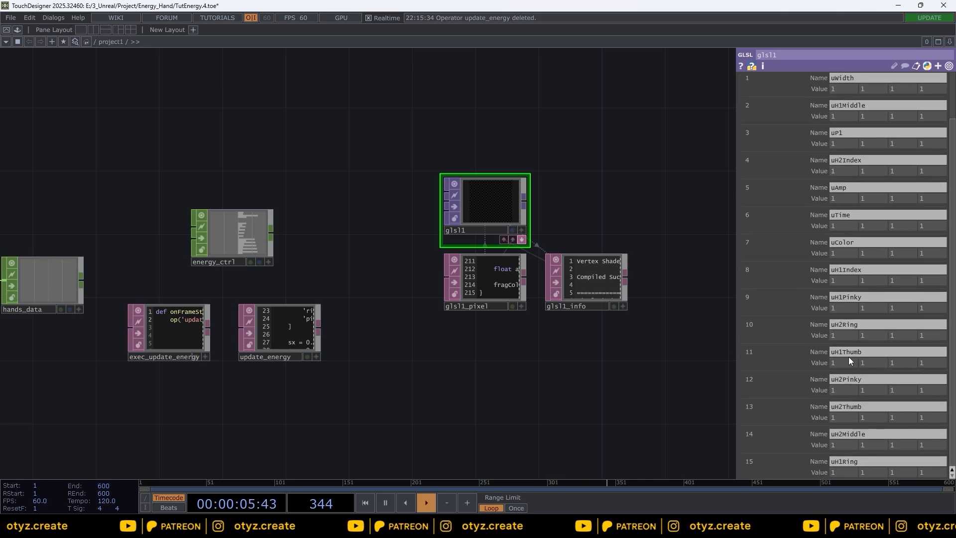
pyautogui.scroll(2, 847, 359)
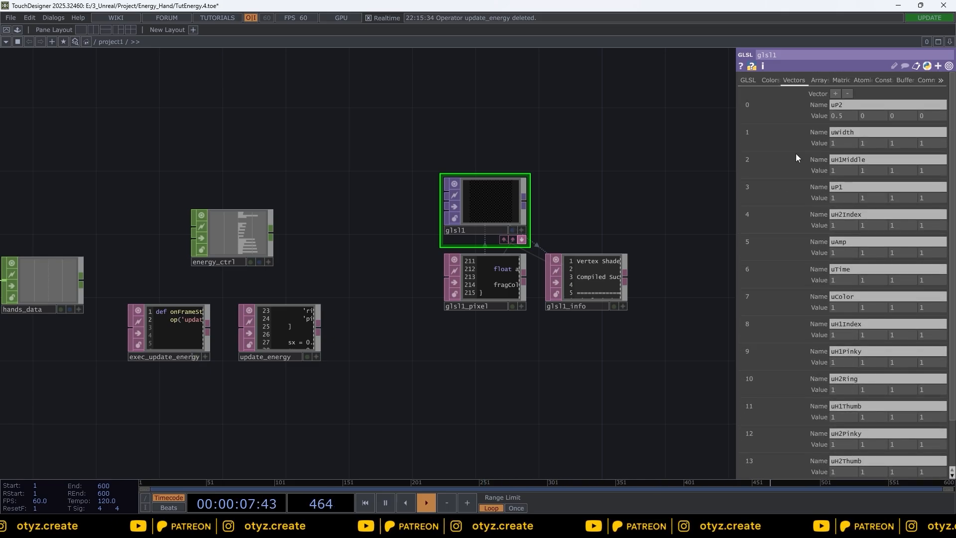
pyautogui.scroll(-3, 807, 274)
pyautogui.scroll(3, 806, 305)
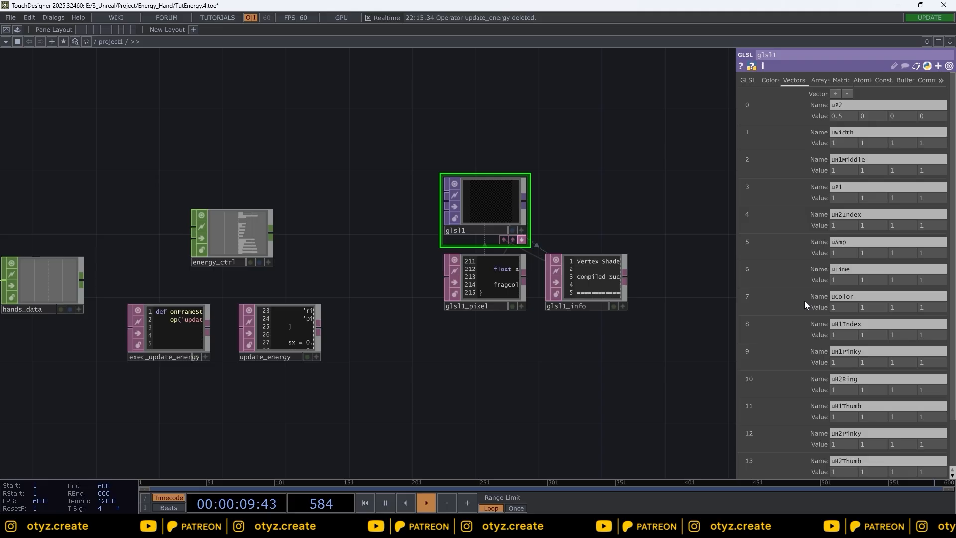
pyautogui.scroll(-2, 805, 304)
pyautogui.scroll(2, 807, 277)
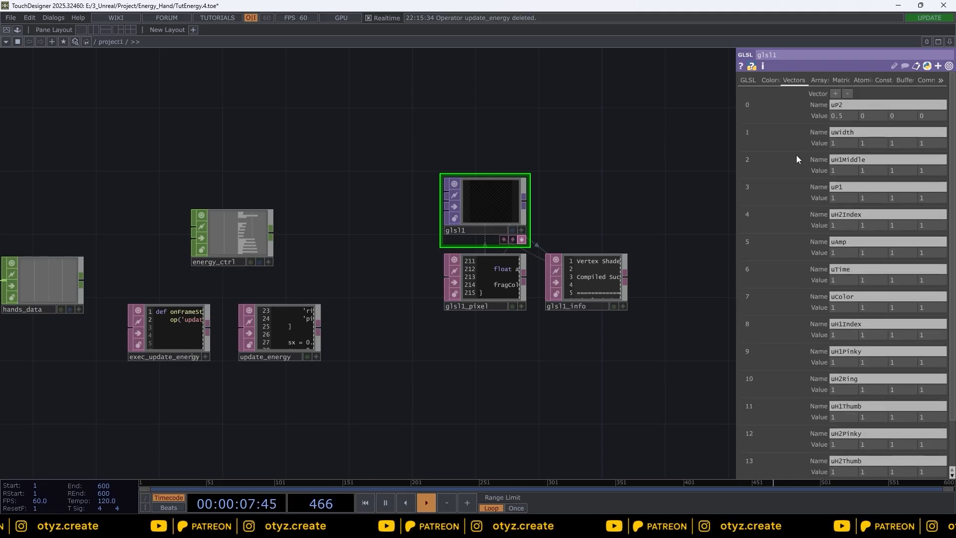
pyautogui.scroll(-2, 846, 360)
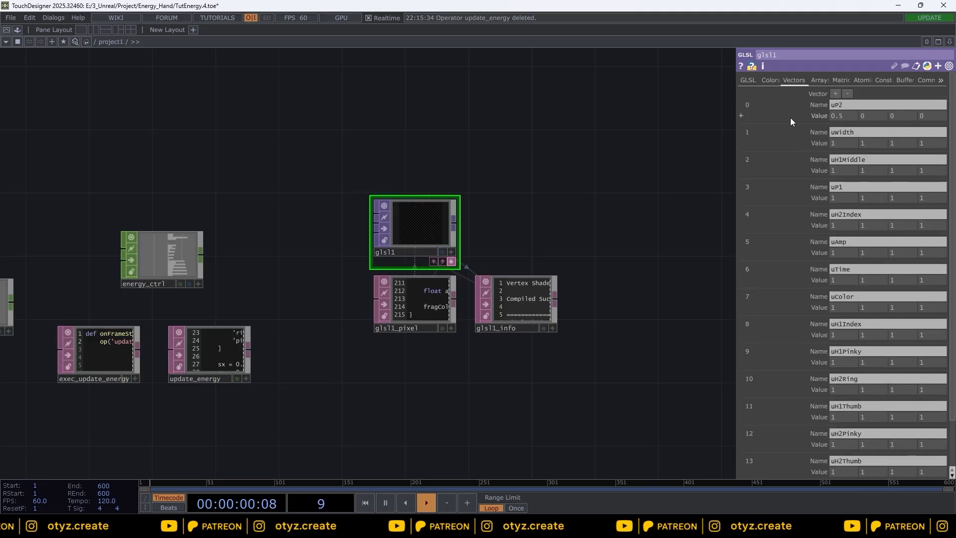
# Step: Set uP1's x value to the expression op('energy_ctrl')['p1x']
pyautogui.click(741, 198)
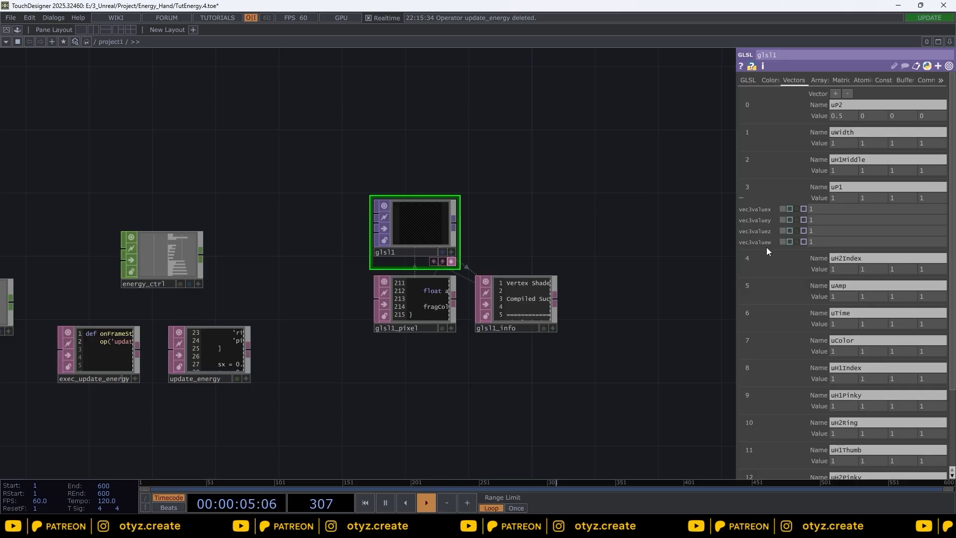
pyautogui.click(816, 208)
pyautogui.write("op('energy_ctrl')['p1x']")
pyautogui.press('Return')
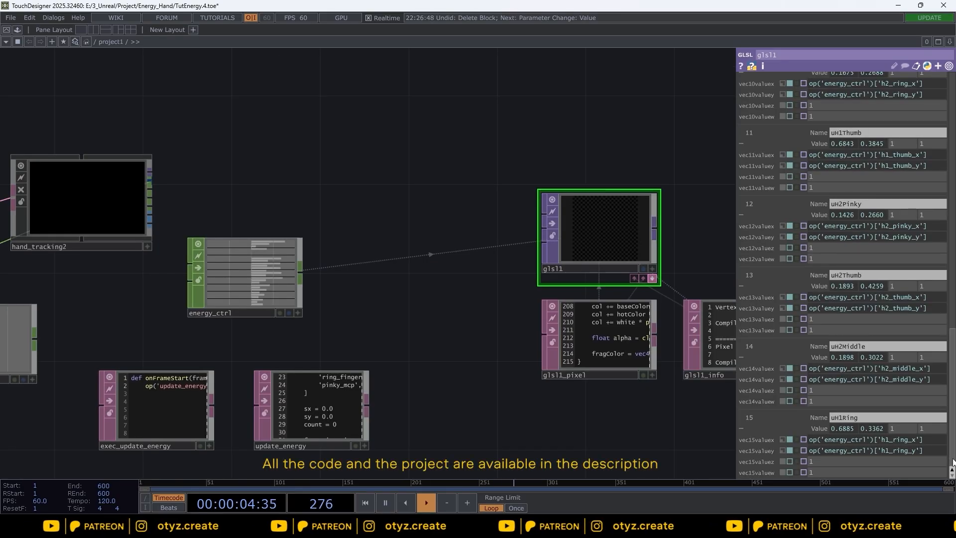
# Step: Scroll through glsl1's vector uniforms to review their energy_ctrl expressions
pyautogui.scroll(5, 952, 438)
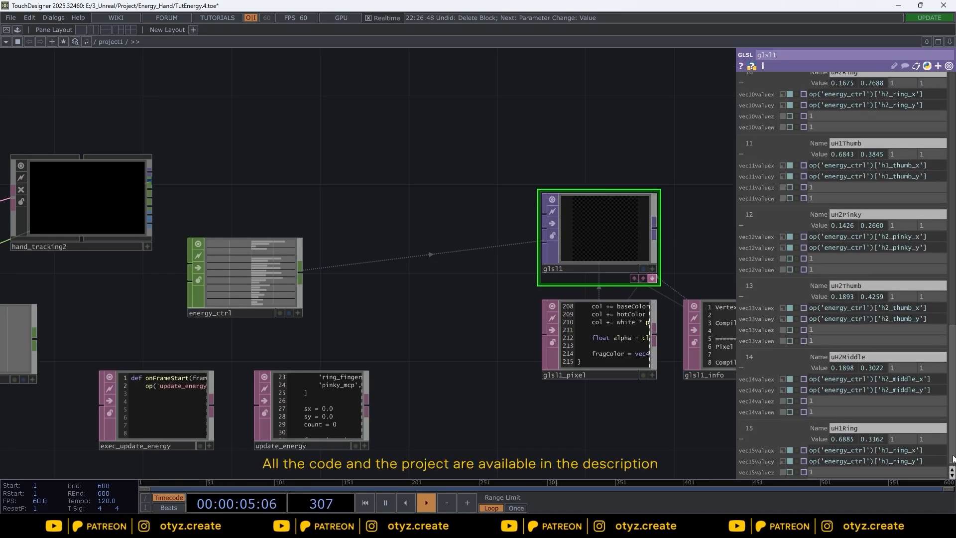
pyautogui.scroll(10, 952, 438)
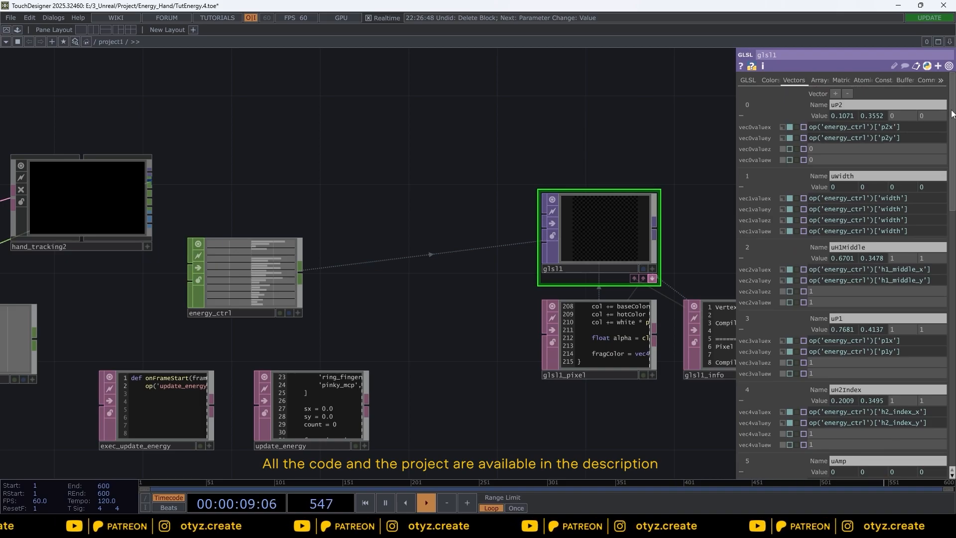
pyautogui.moveTo(952, 113); pyautogui.dragTo(952, 376)
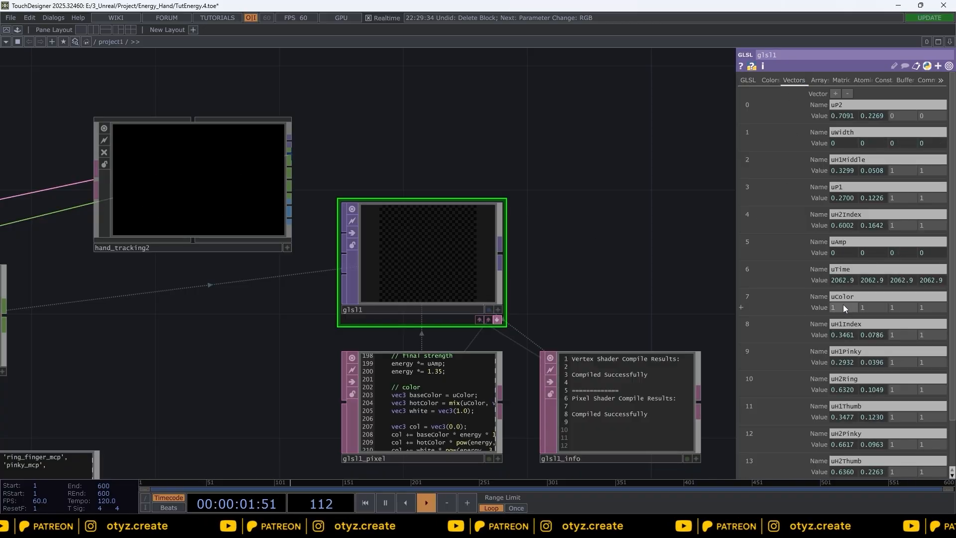
# Step: Replace glsl1's uColor vector uniform with a color uniform named uColor
pyautogui.rightClick(765, 297)
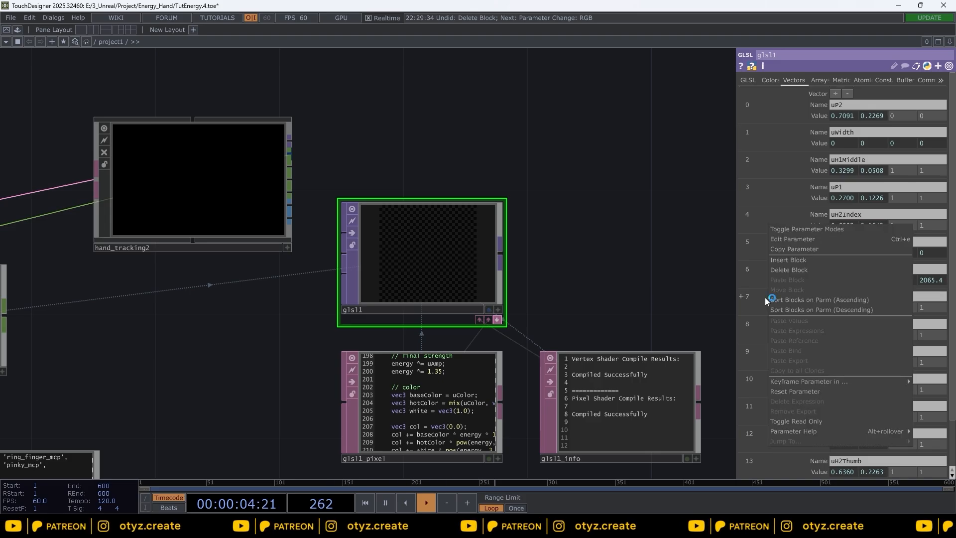
pyautogui.click(823, 270)
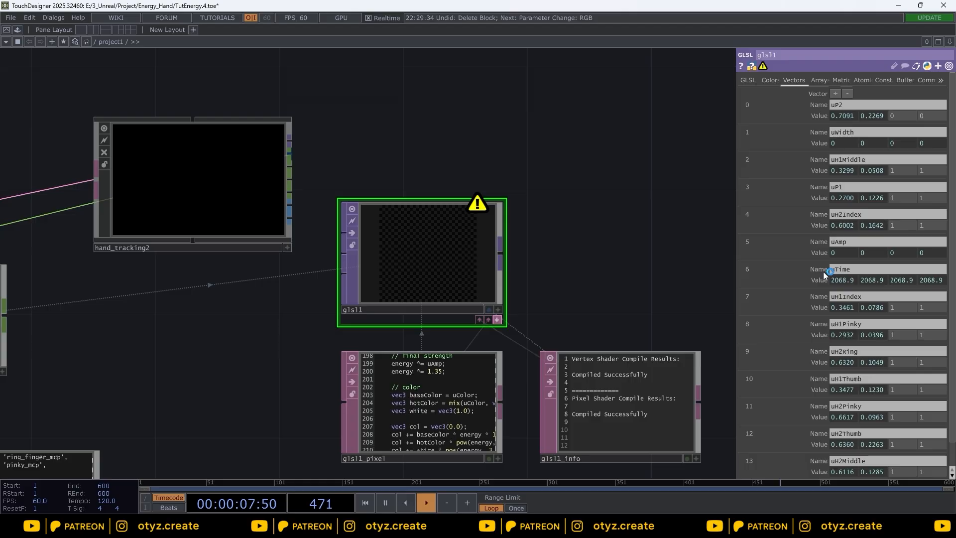
pyautogui.click(769, 79)
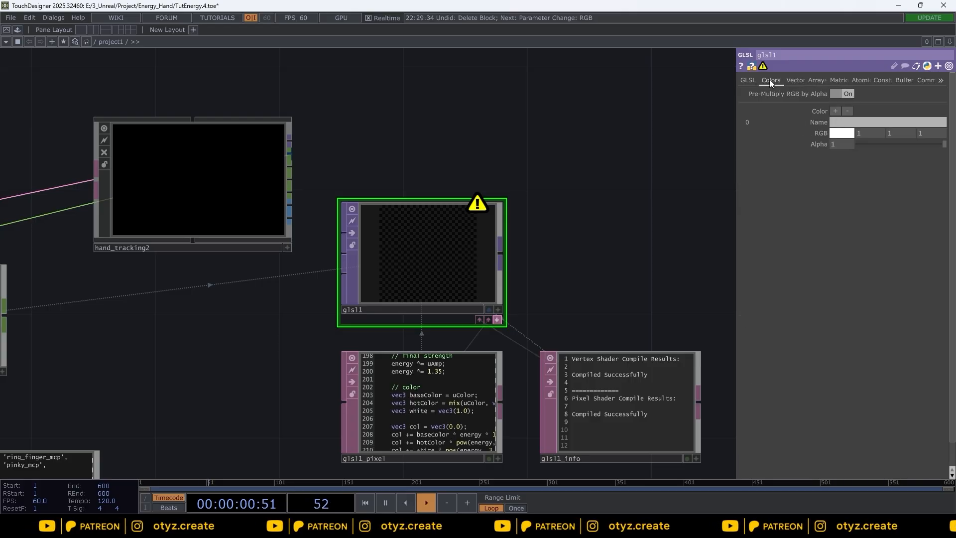
pyautogui.click(854, 122)
pyautogui.write('u')
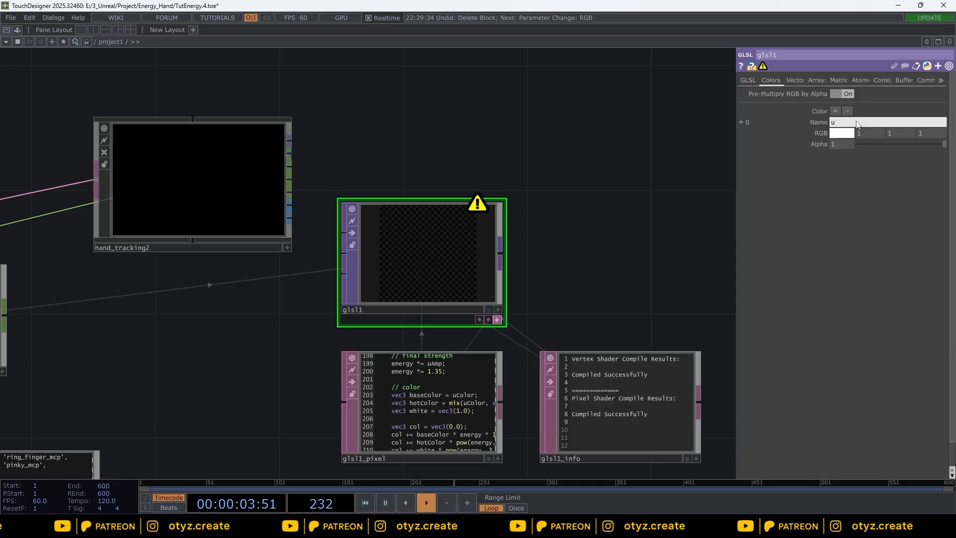
pyautogui.write('Color')
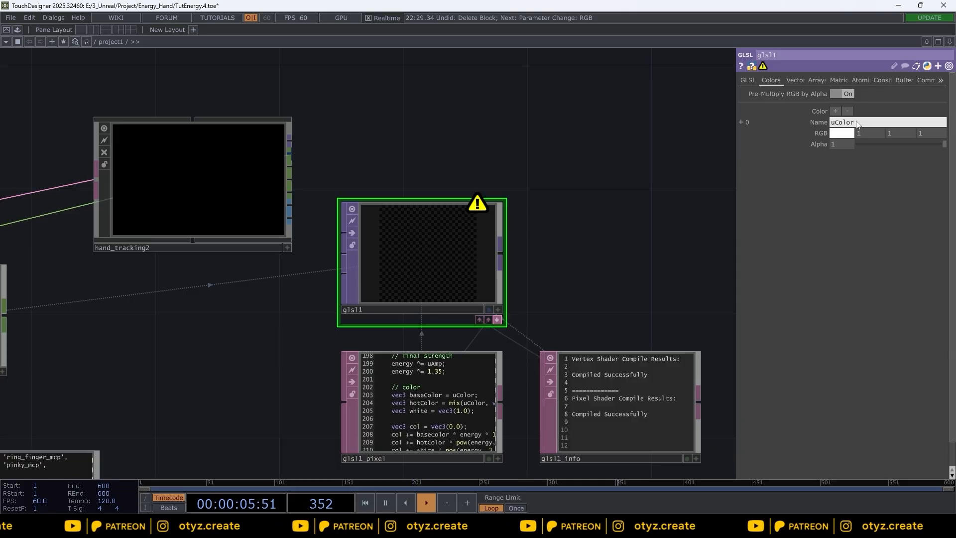
pyautogui.press('Return')
# Step: Set uColor's RGB to a magenta of 1, 0, 0.55294 with the color picker
pyautogui.click(841, 134)
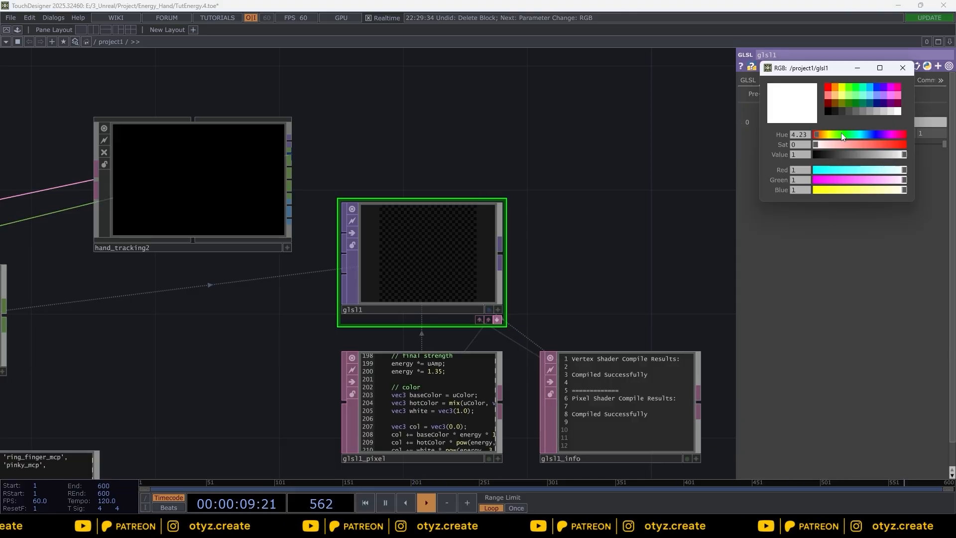
pyautogui.click(849, 88)
pyautogui.moveTo(879, 143); pyautogui.dragTo(862, 143)
pyautogui.click(846, 171)
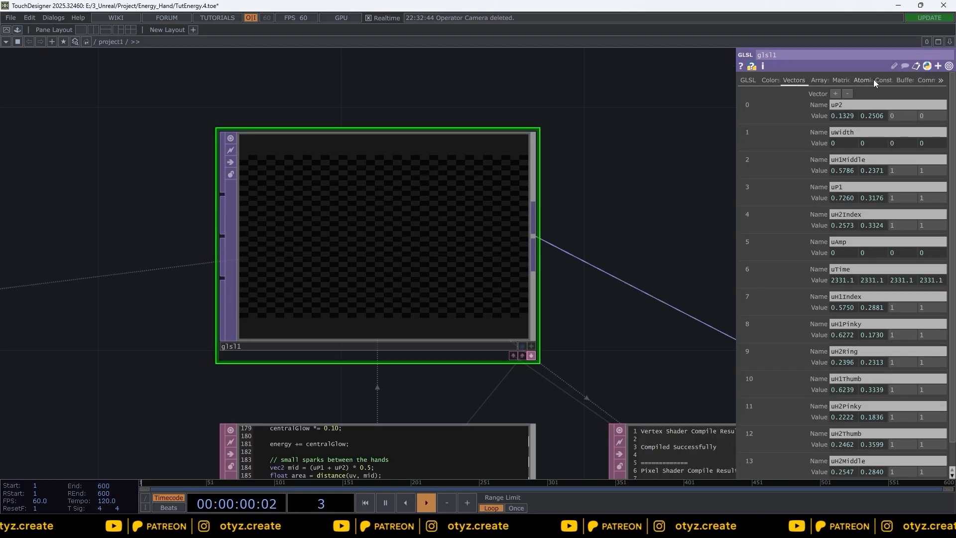
pyautogui.click(926, 80)
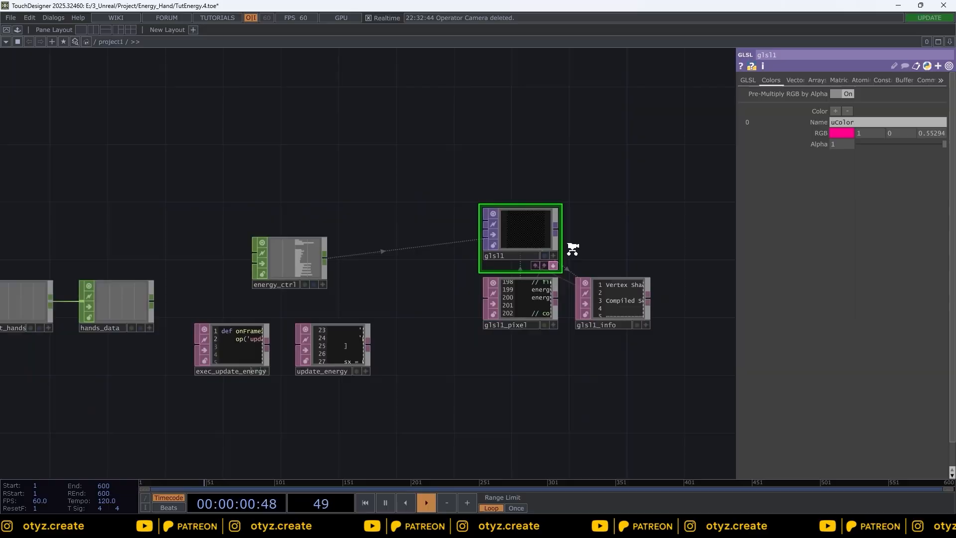
# Step: Add a Null TOP fed by the MediaPipe video output and rename it camera
pyautogui.scroll(-3, 567, 254)
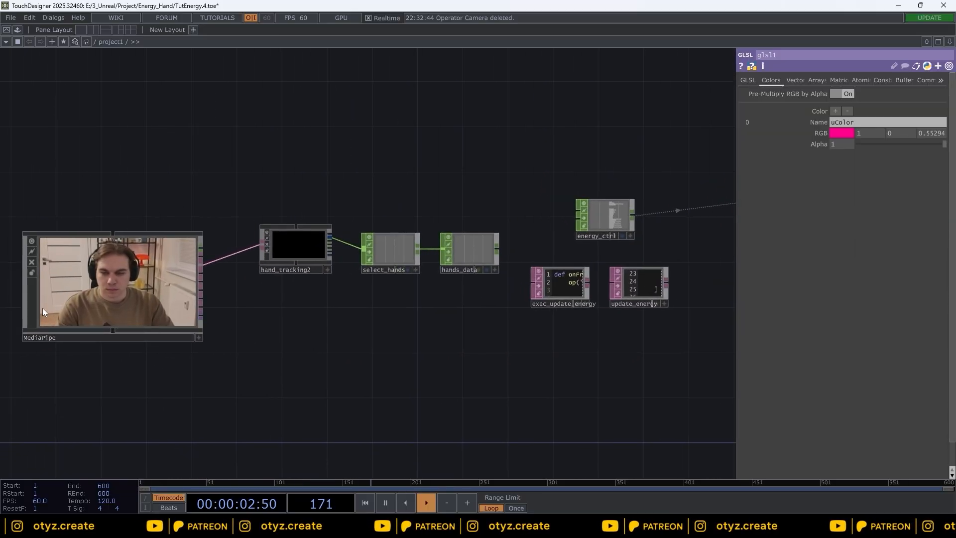
pyautogui.click(97, 297)
pyautogui.click(202, 317)
pyautogui.click(318, 340)
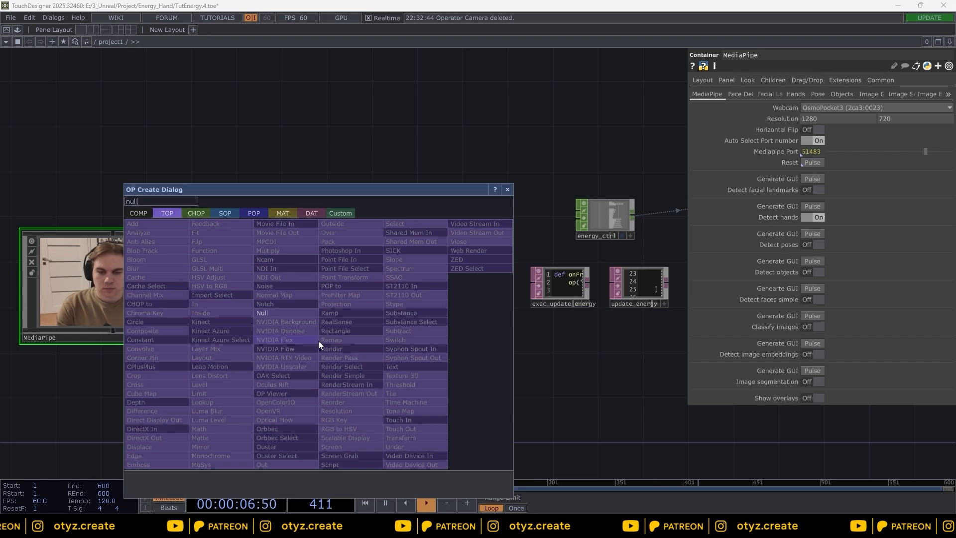
pyautogui.click(295, 315)
pyautogui.moveTo(468, 379); pyautogui.dragTo(263, 374)
pyautogui.moveTo(144, 340); pyautogui.dragTo(528, 351)
pyautogui.moveTo(657, 320); pyautogui.dragTo(489, 351)
pyautogui.moveTo(367, 377); pyautogui.dragTo(446, 354)
pyautogui.click(796, 55)
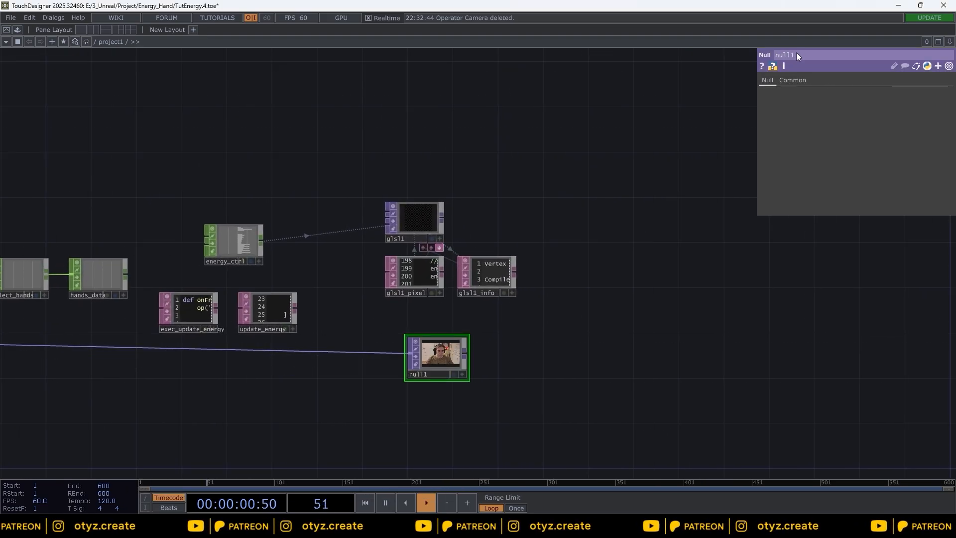
pyautogui.write('camera')
pyautogui.press('Return')
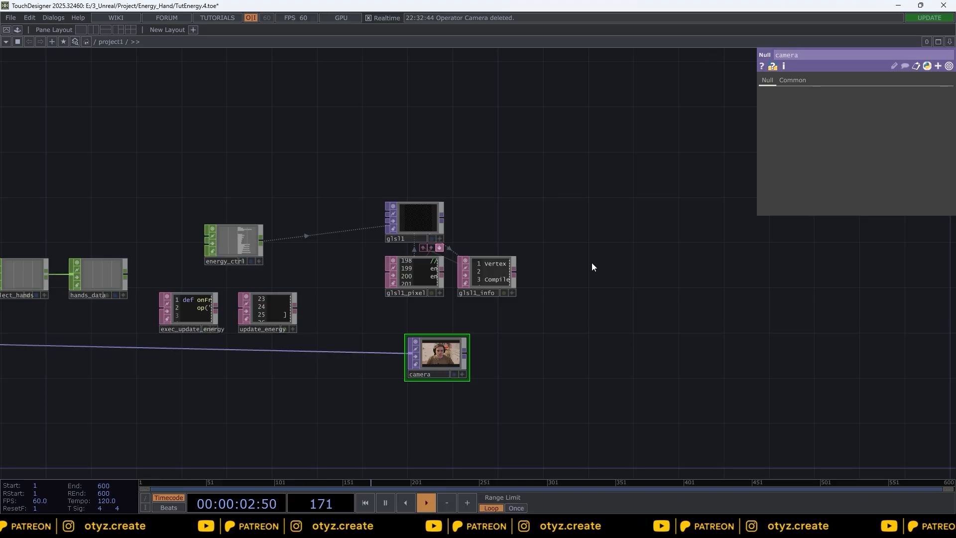
# Step: Create an Over TOP next to glsl1
pyautogui.scroll(5, 582, 289)
pyautogui.moveTo(576, 299); pyautogui.dragTo(504, 298)
pyautogui.press('Tab')
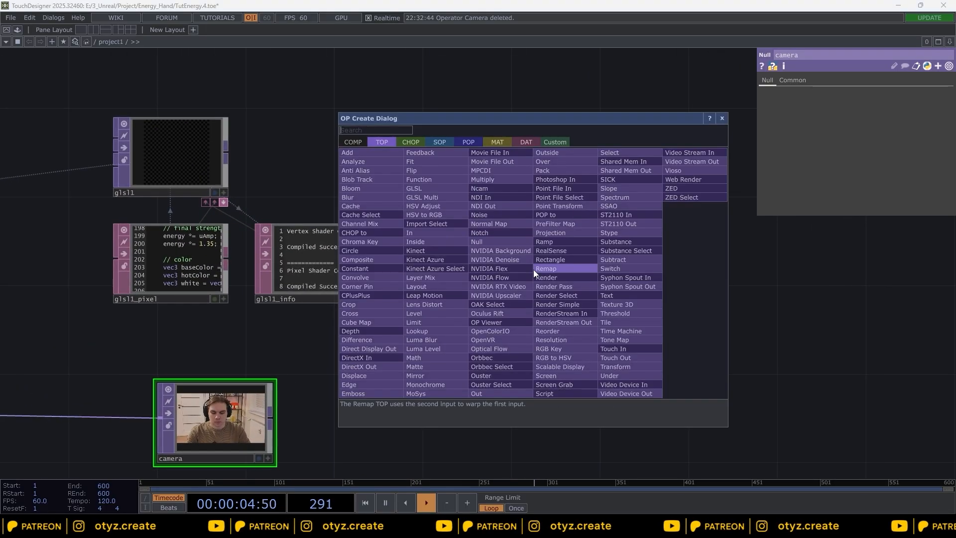
pyautogui.write('over')
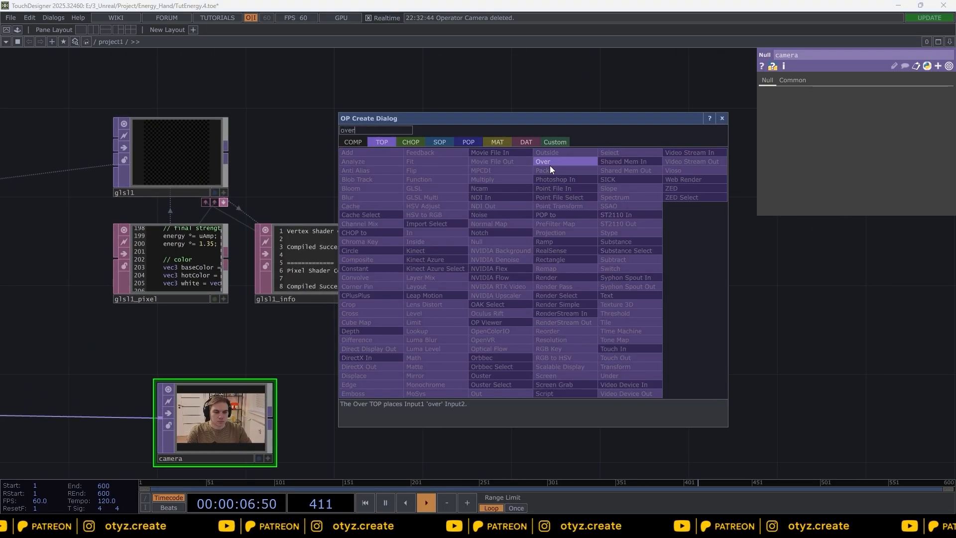
pyautogui.click(546, 162)
pyautogui.click(533, 288)
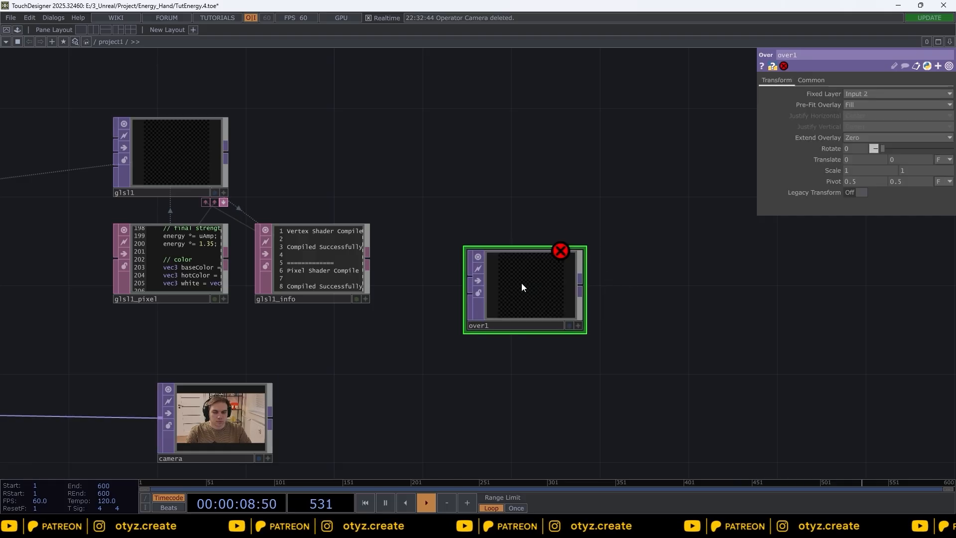
# Step: Connect glsl1 to over1's first input and camera to its second input
pyautogui.click(225, 152)
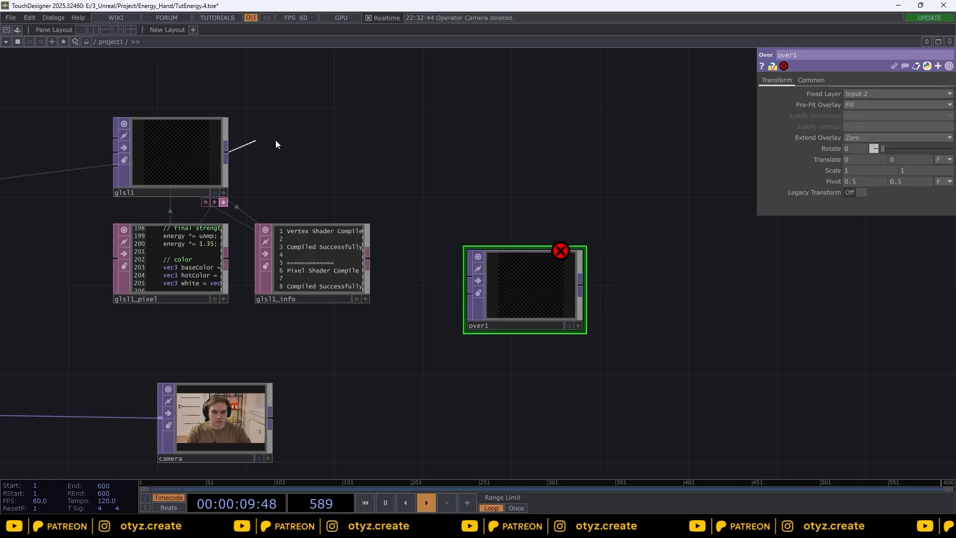
pyautogui.click(469, 275)
pyautogui.click(269, 418)
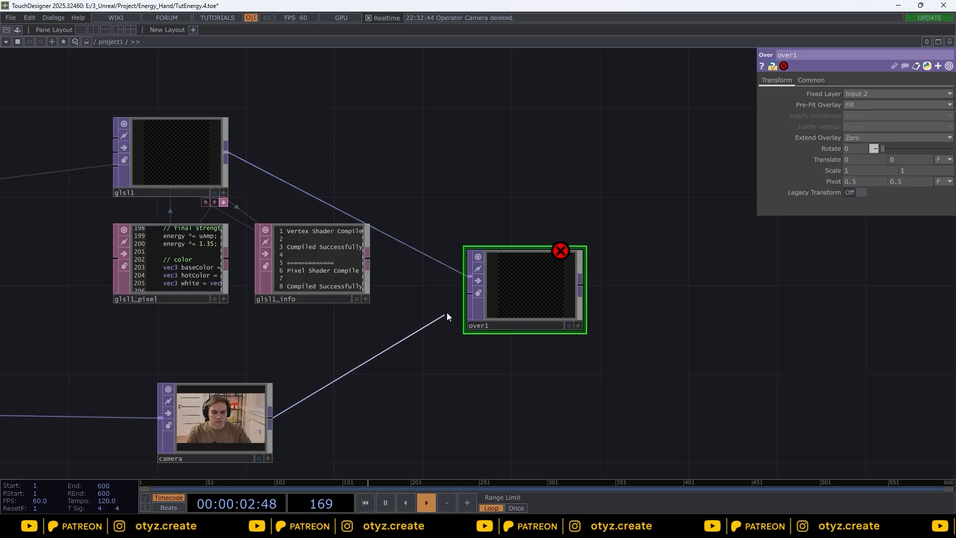
pyautogui.click(458, 302)
pyautogui.scroll(5, 630, 290)
pyautogui.moveTo(593, 290); pyautogui.dragTo(636, 277)
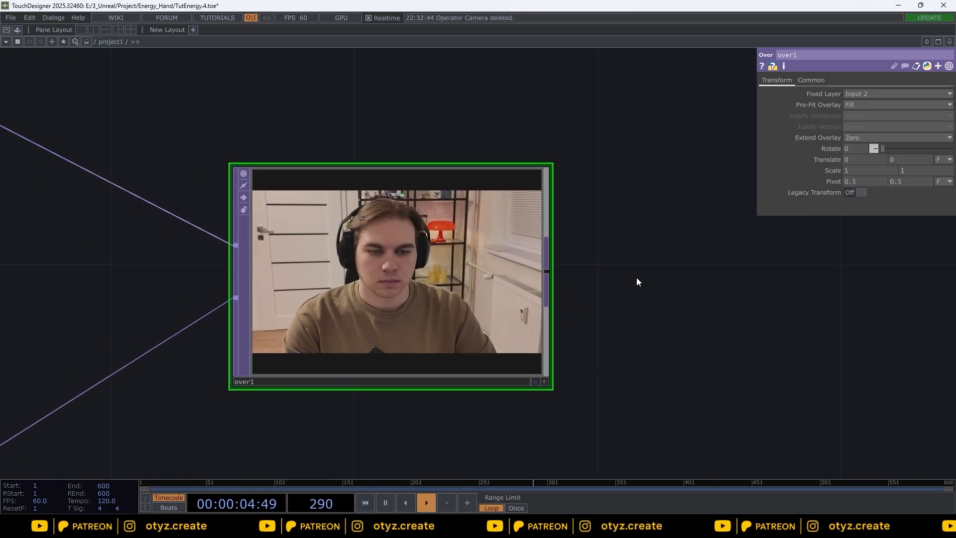